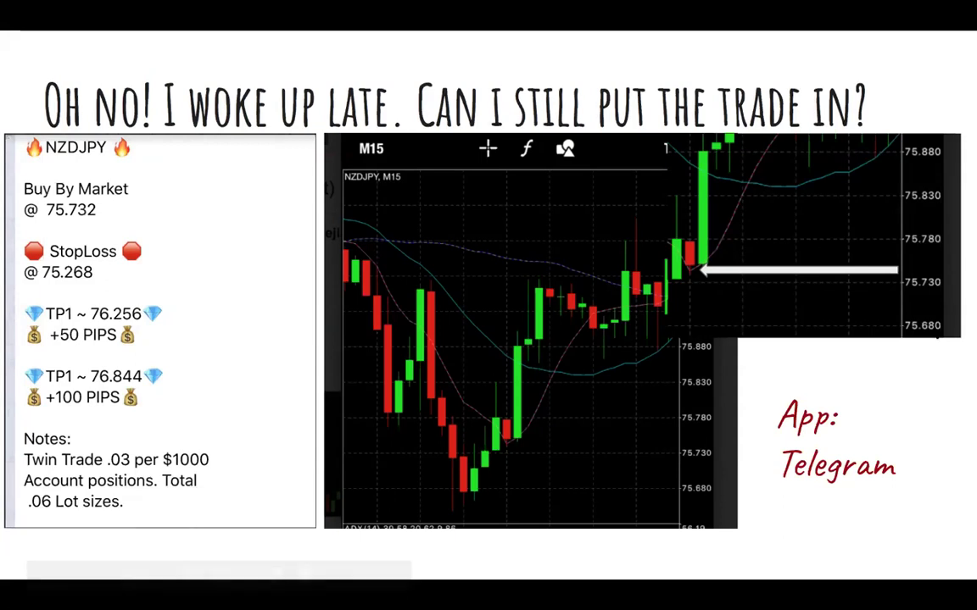
Exit the slide presentation and open tradingview.com in a new browser tab
key("Escape")
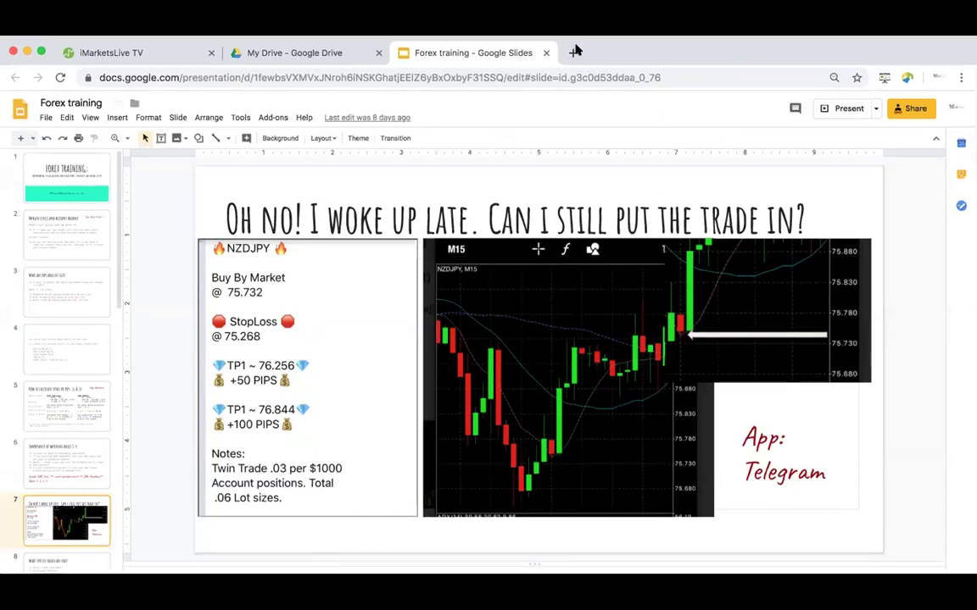
left_click(572, 34)
type("trad")
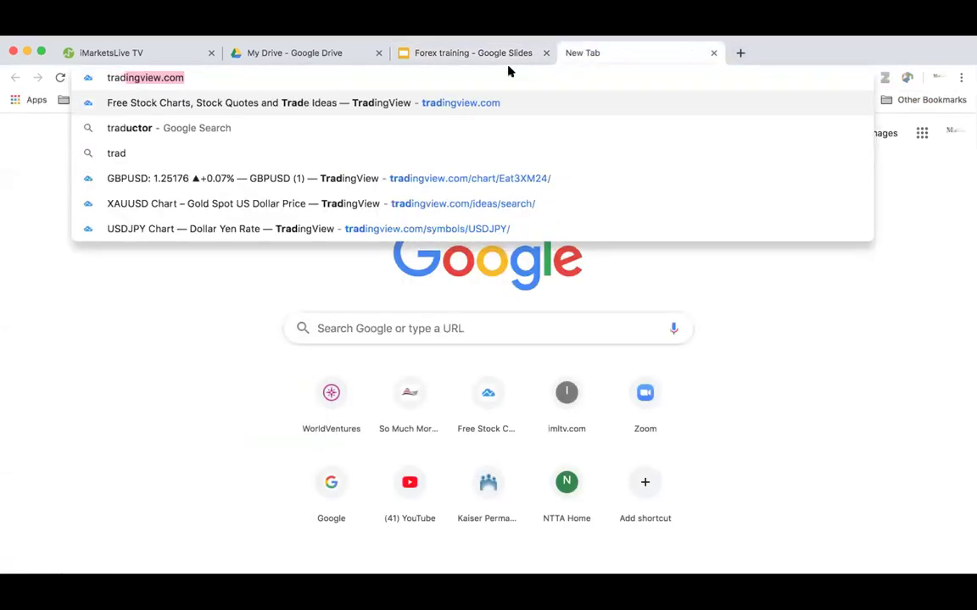
key("Return")
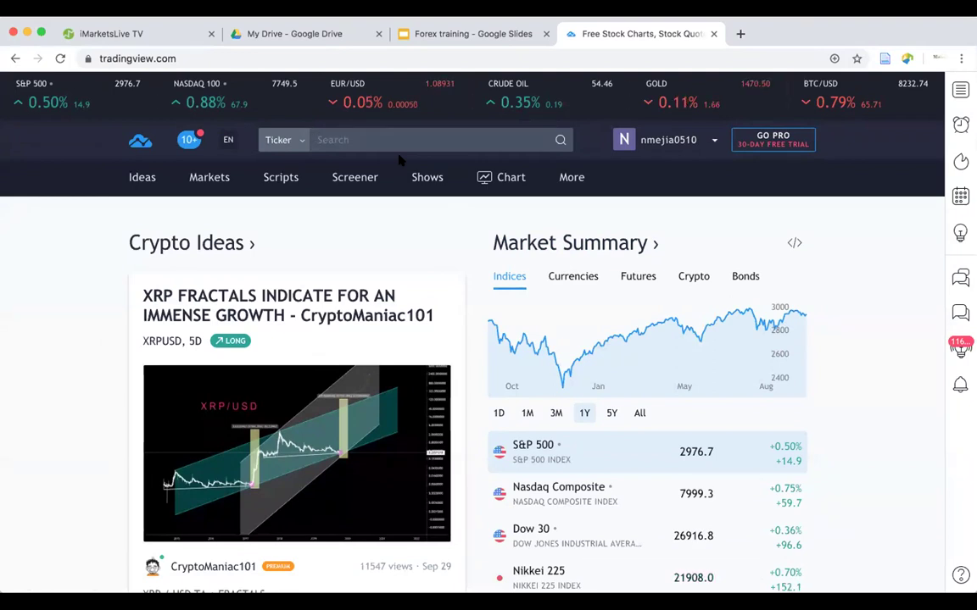
Look up the GBPJPY ticker and open its full-featured chart
type("GB")
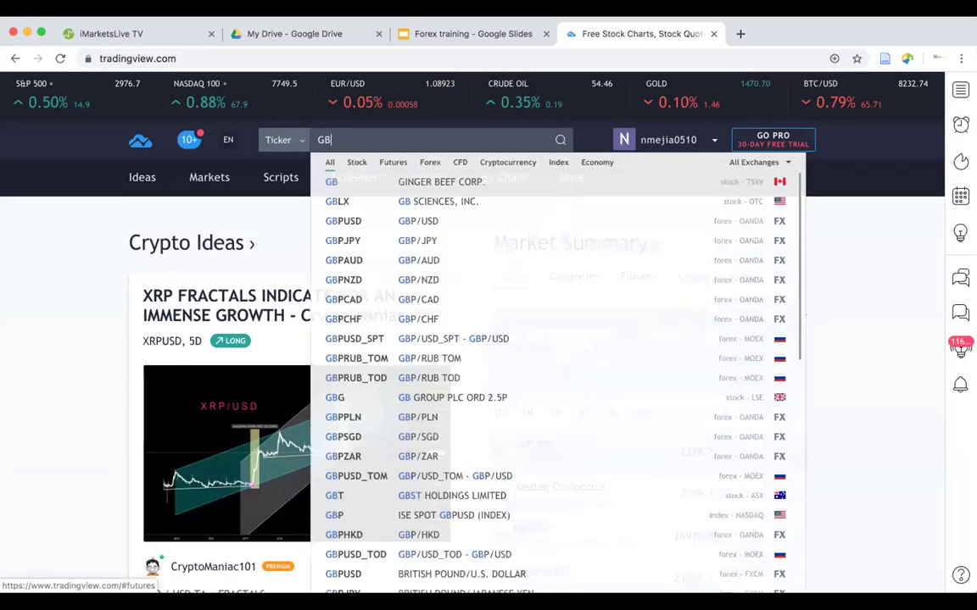
type("PJPY")
key("Return")
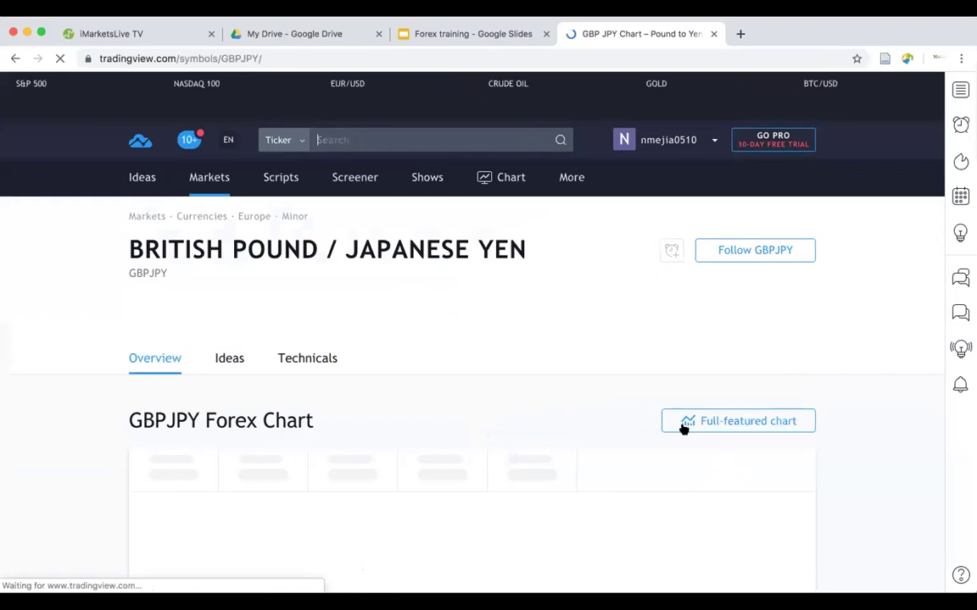
left_click(679, 420)
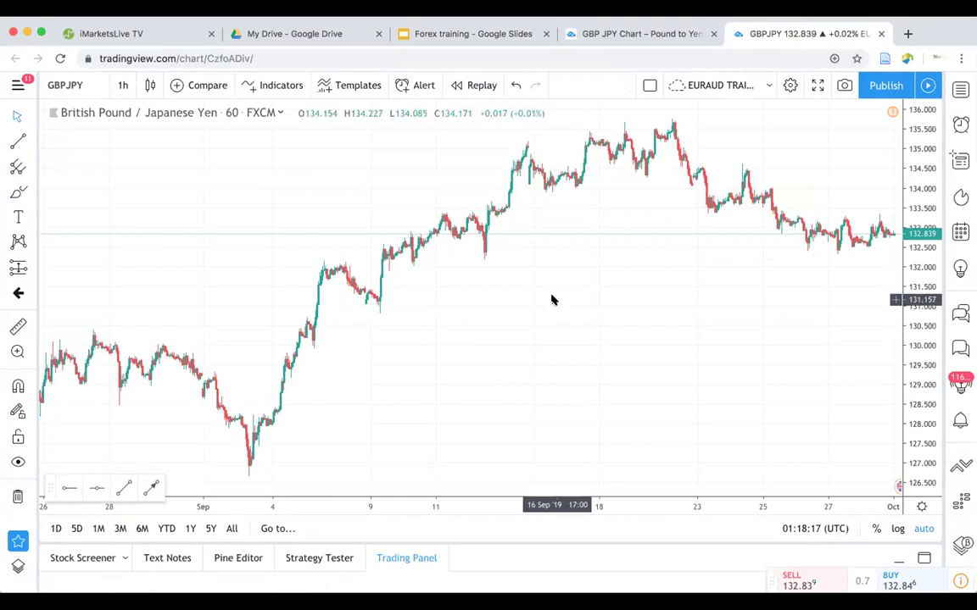
Examine the GBPJPY price action on the 1-hour chart, focusing on the most recent candles at the end of September
scroll(552, 298, "down", 3)
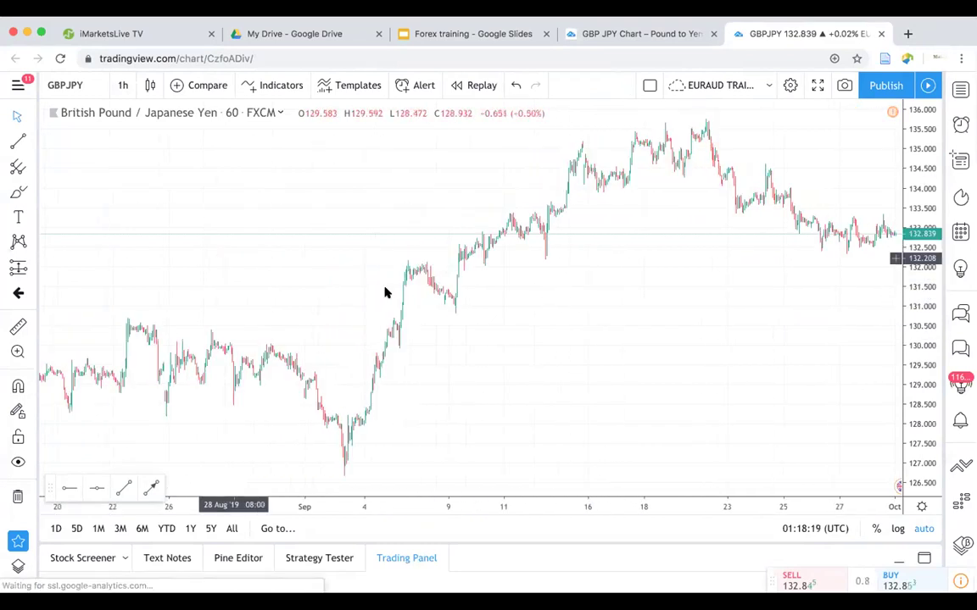
scroll(451, 317, "up", 2)
left_click_drag(570, 325, 473, 342)
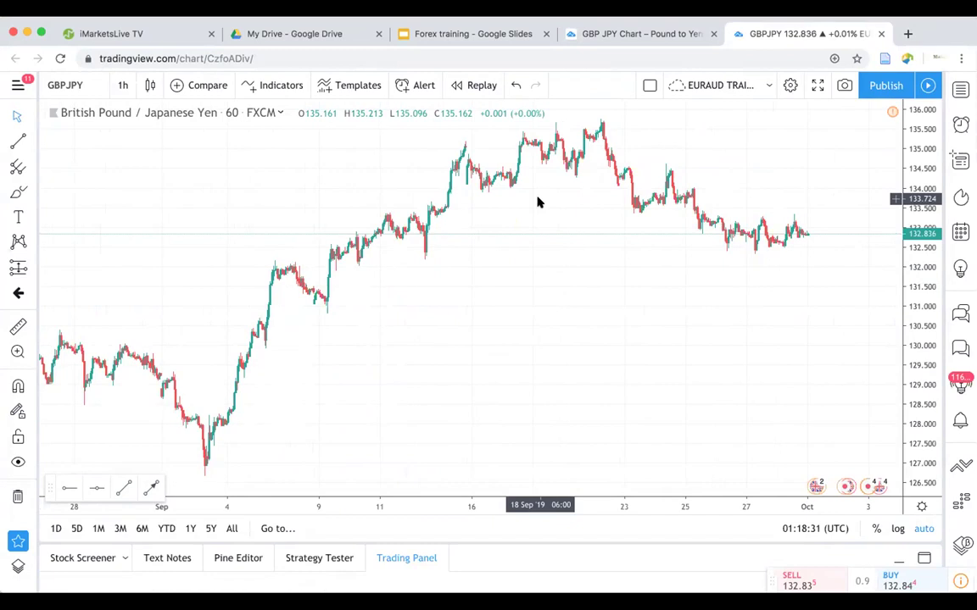
left_click(121, 90)
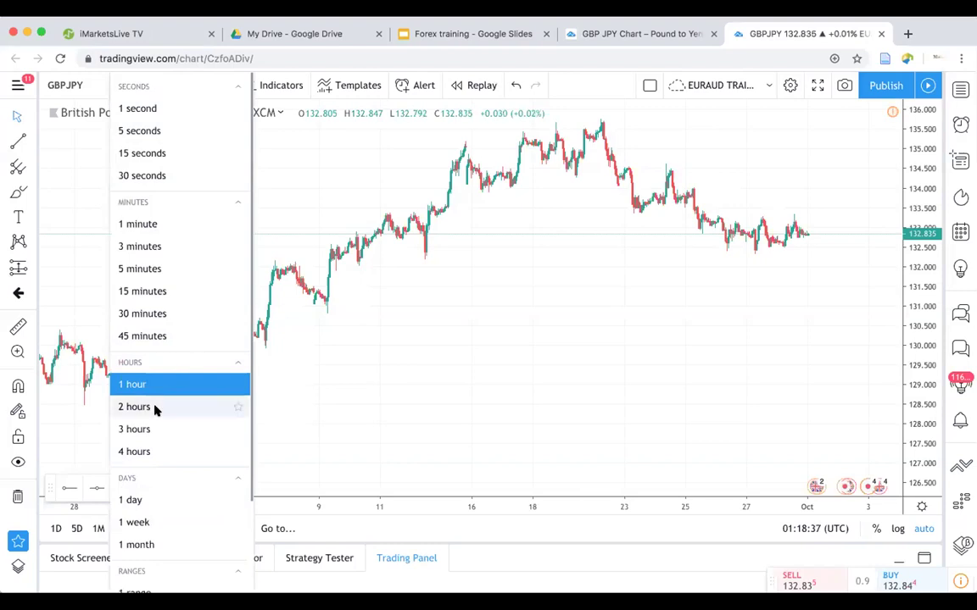
left_click(703, 291)
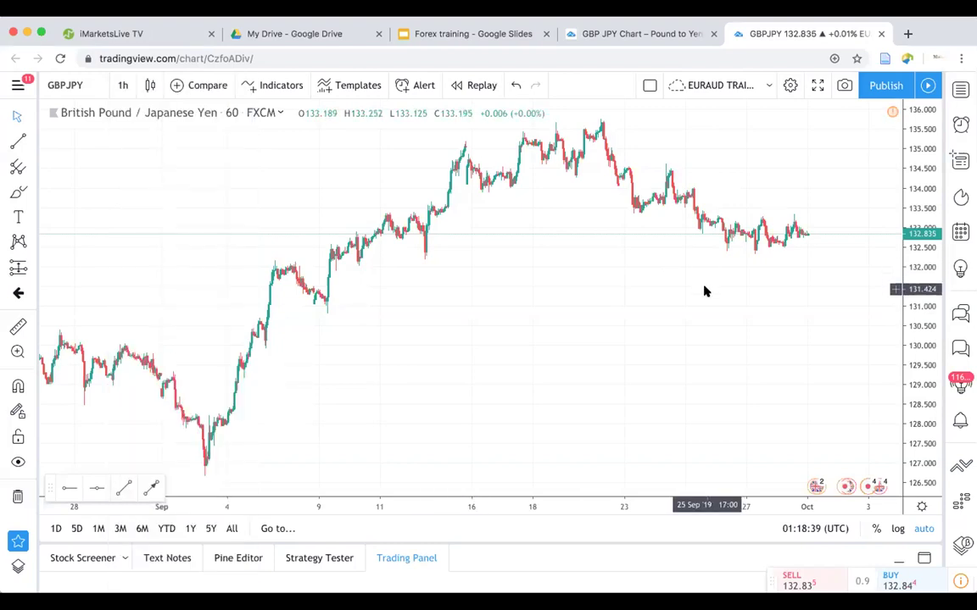
scroll(704, 291, "up", 5)
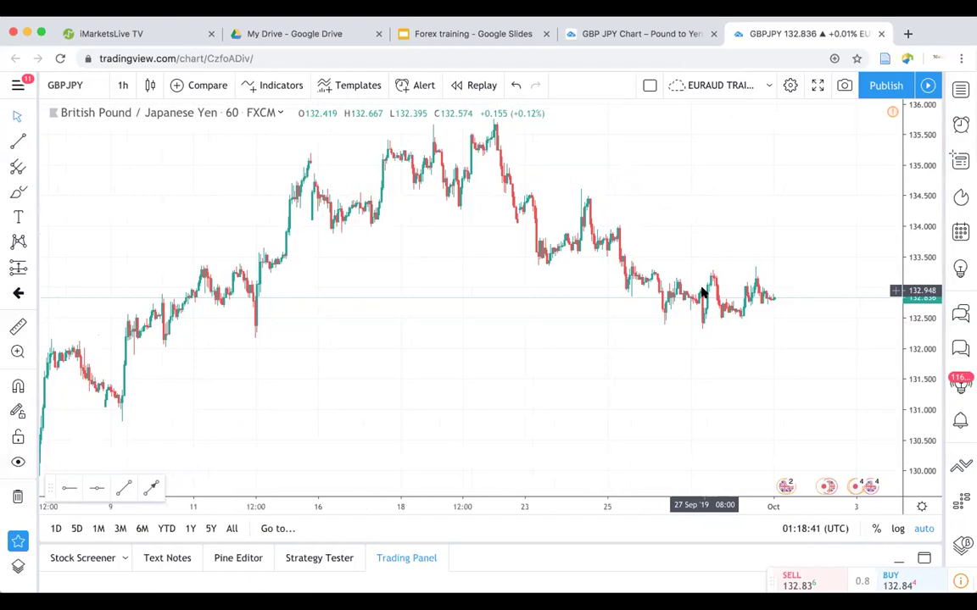
scroll(704, 292, "up", 3)
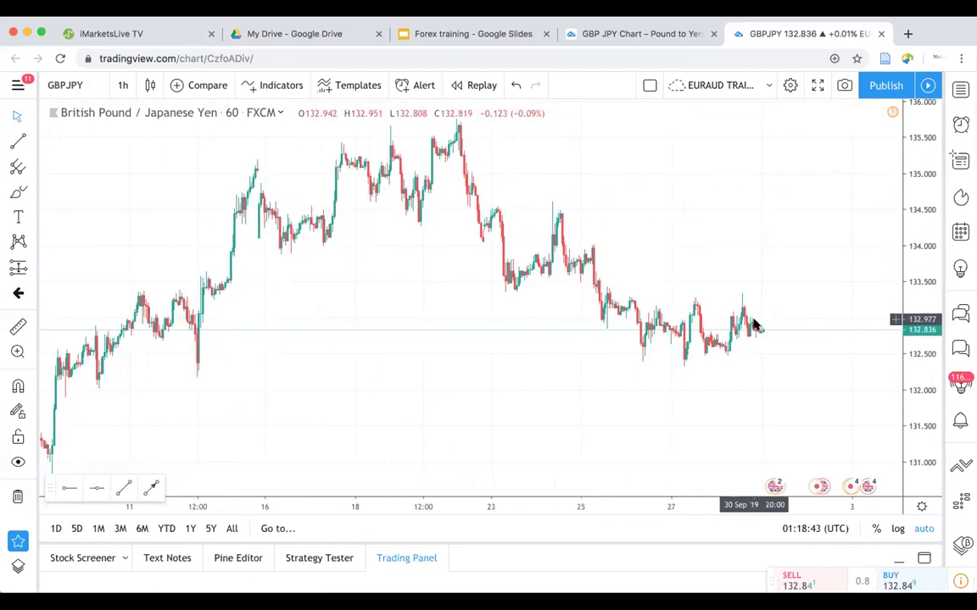
scroll(755, 338, "up", 3)
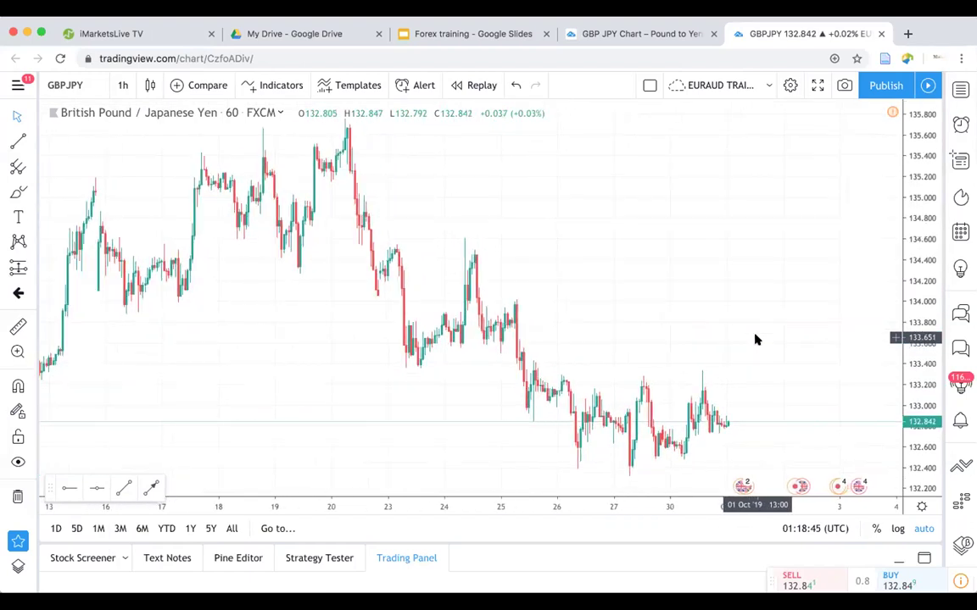
scroll(730, 348, "up", 1)
scroll(710, 423, "up", 1)
scroll(711, 423, "up", 4)
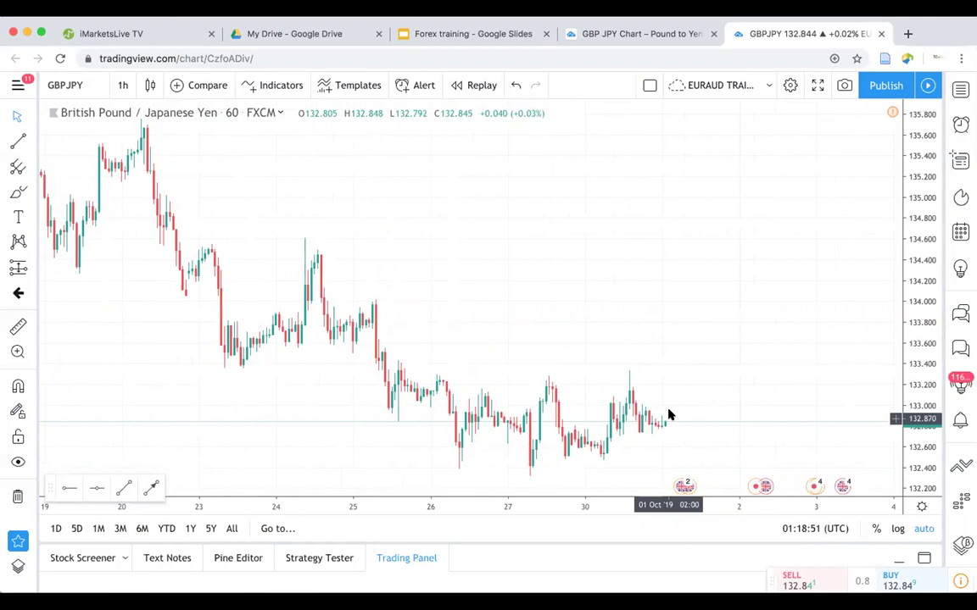
scroll(764, 399, "up", 1)
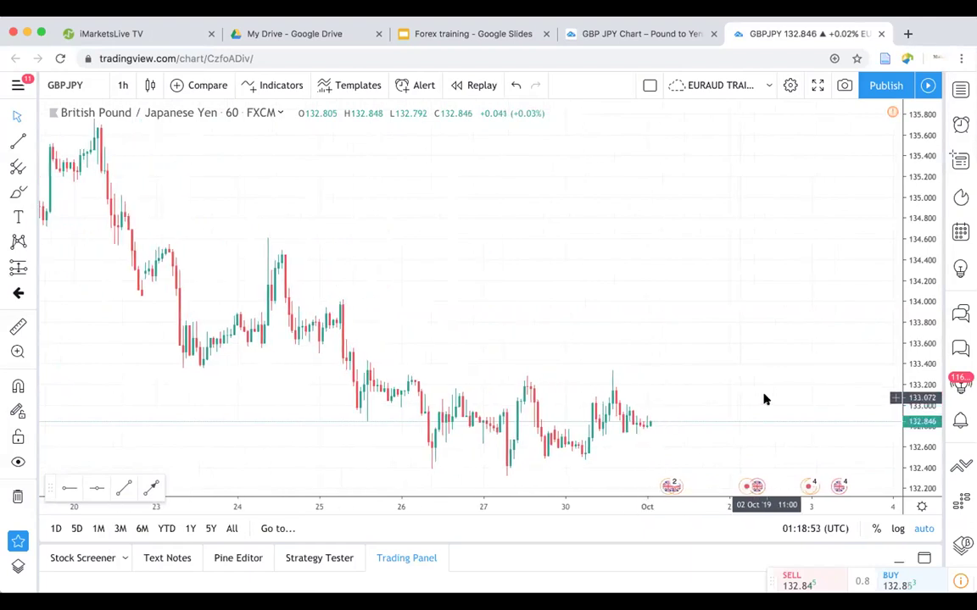
Switch the GBPJPY chart to the 4-hour interval and dismiss the advertisement covering it, hiding the upgrade offer for now
left_click(124, 80)
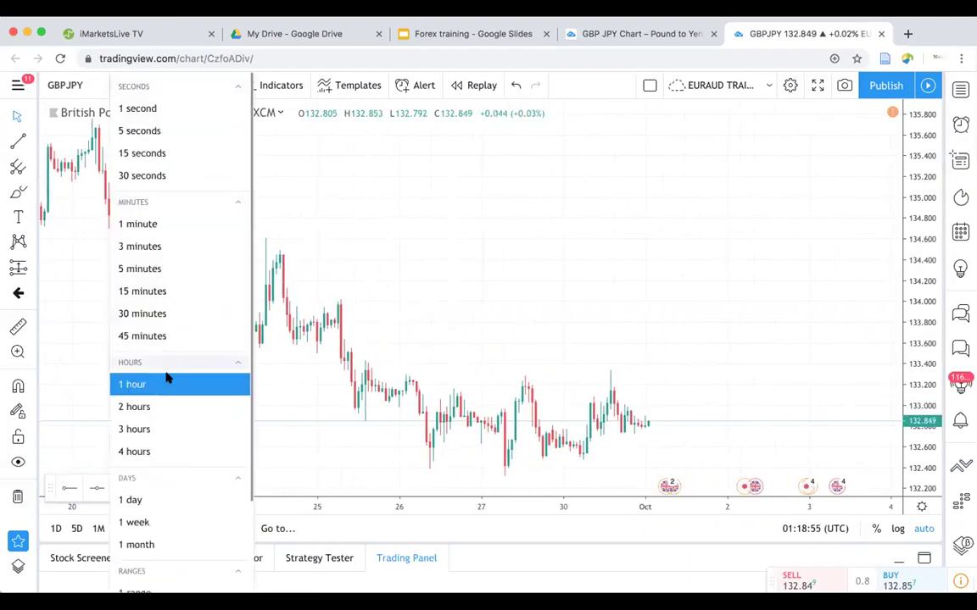
left_click(136, 451)
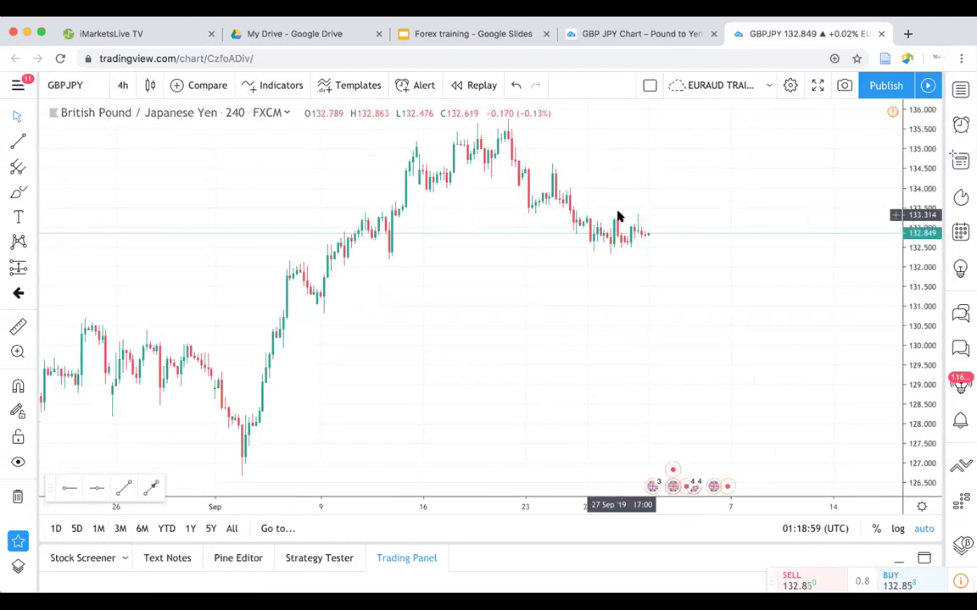
scroll(617, 217, "up", 2)
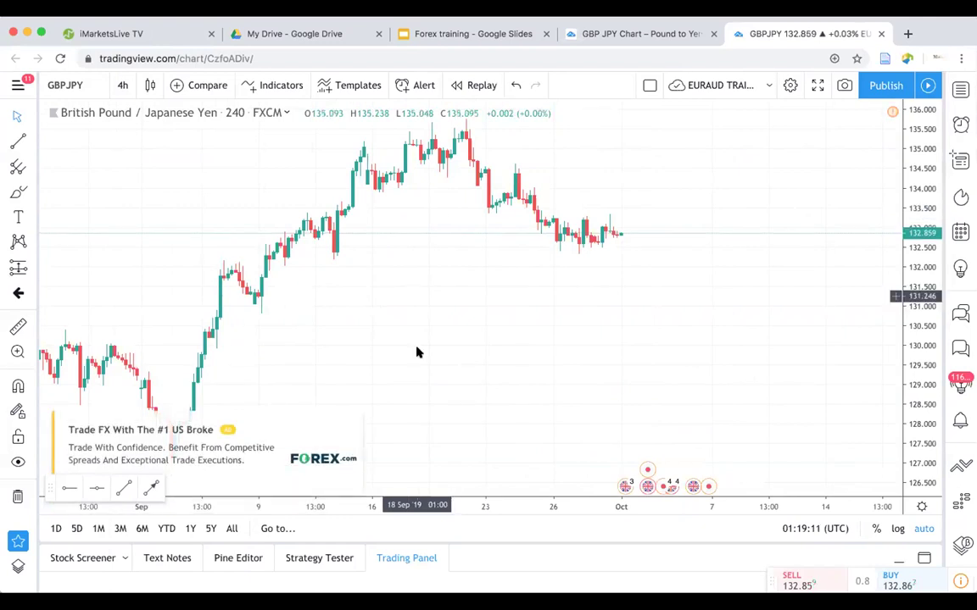
left_click(354, 421)
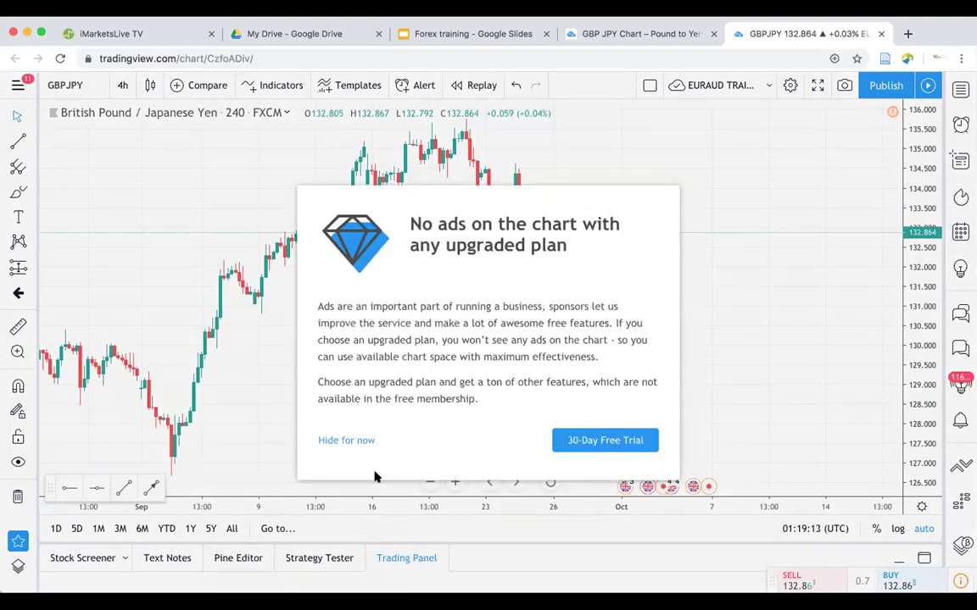
left_click(339, 441)
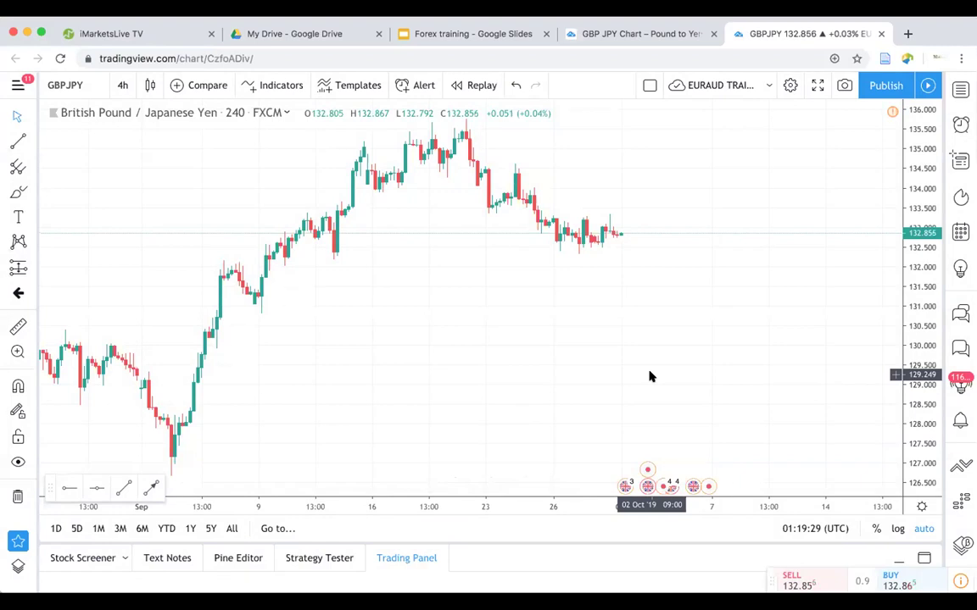
Add a text note below the candles listing BUY GBPJPY, SL 132.30, TP1 133.10, TP2 133.30 and TP3 133.50 on separate lines
left_click(18, 217)
left_click(453, 323)
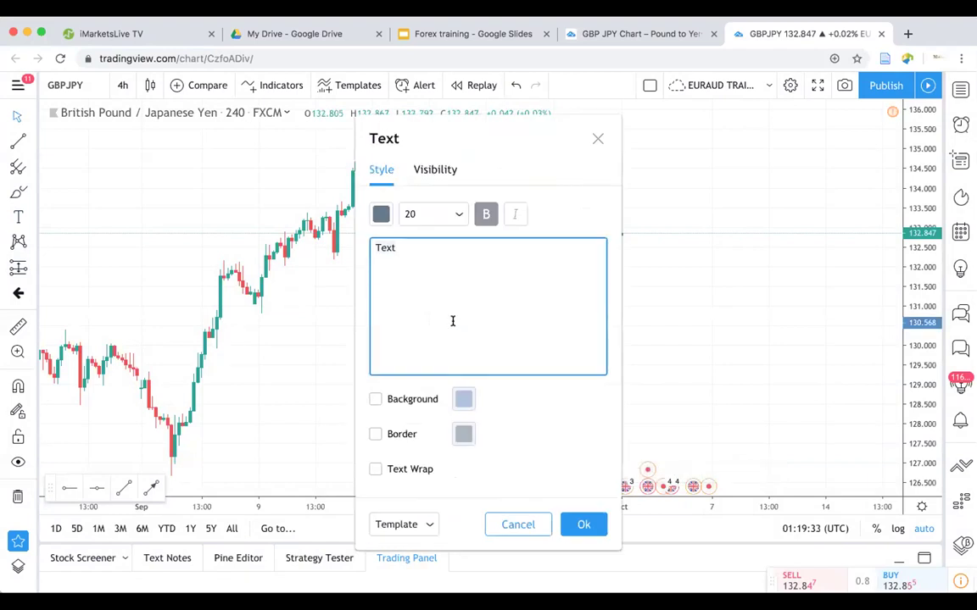
type("BUY GBPJPY")
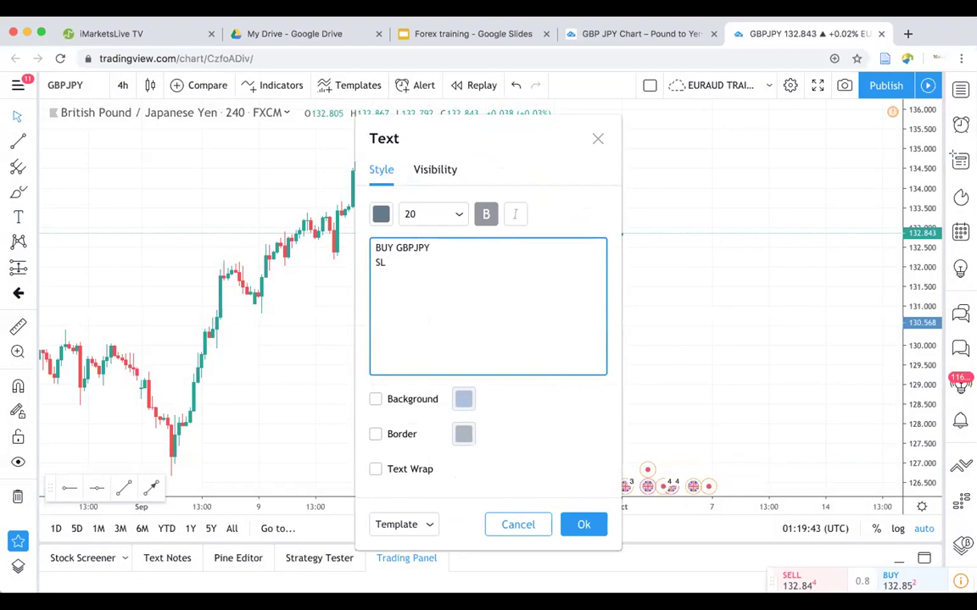
type("SL 132.30 ")
type("TP1")
type(" 133.10 ")
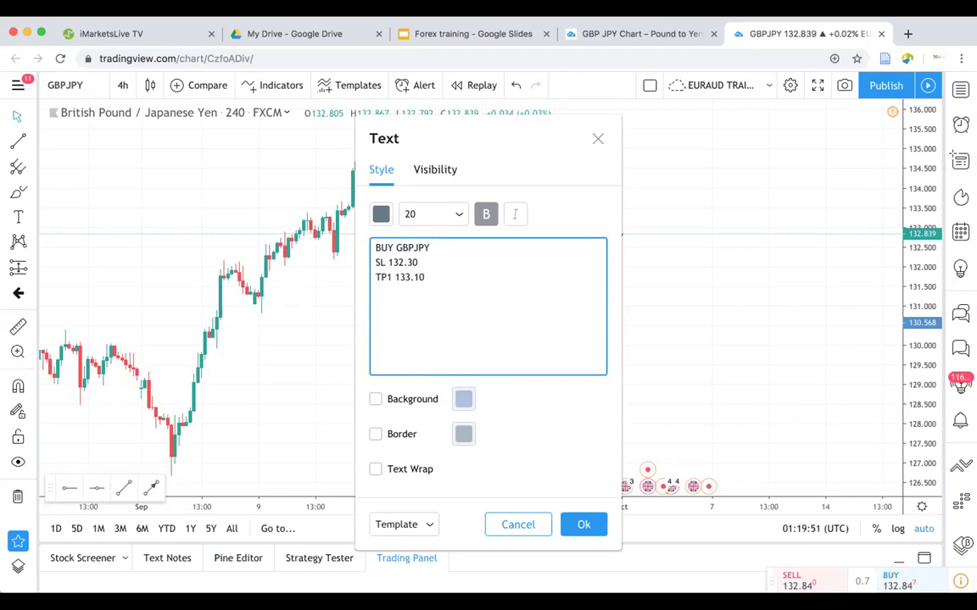
type("TP2 133.30")
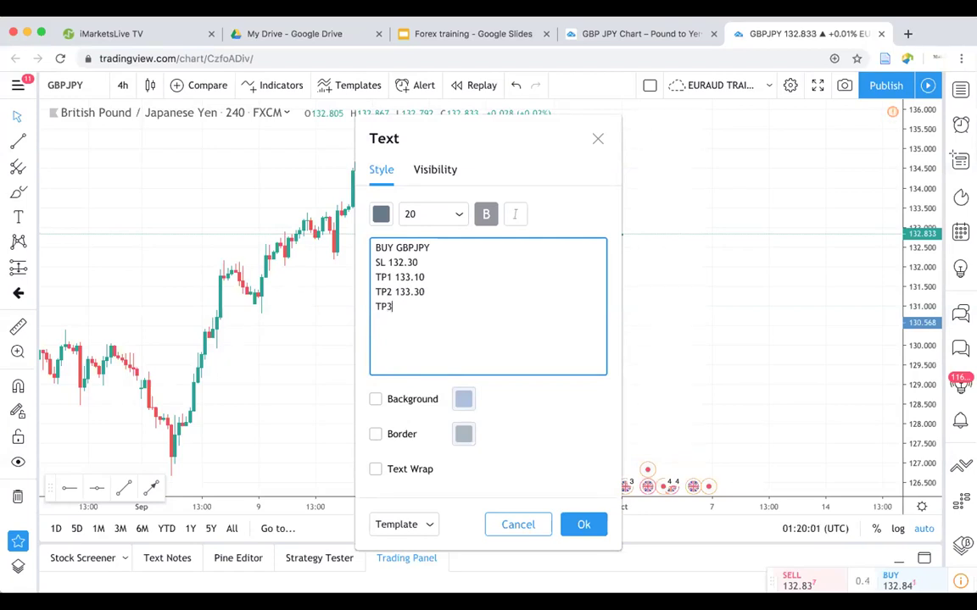
type("3 133.50")
left_click_drag(480, 137, 662, 128)
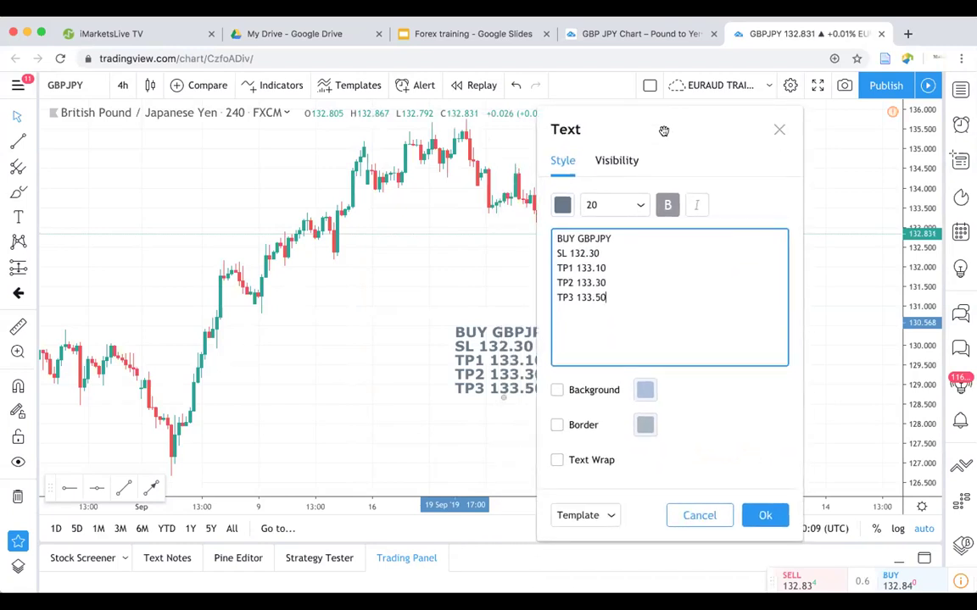
left_click(760, 516)
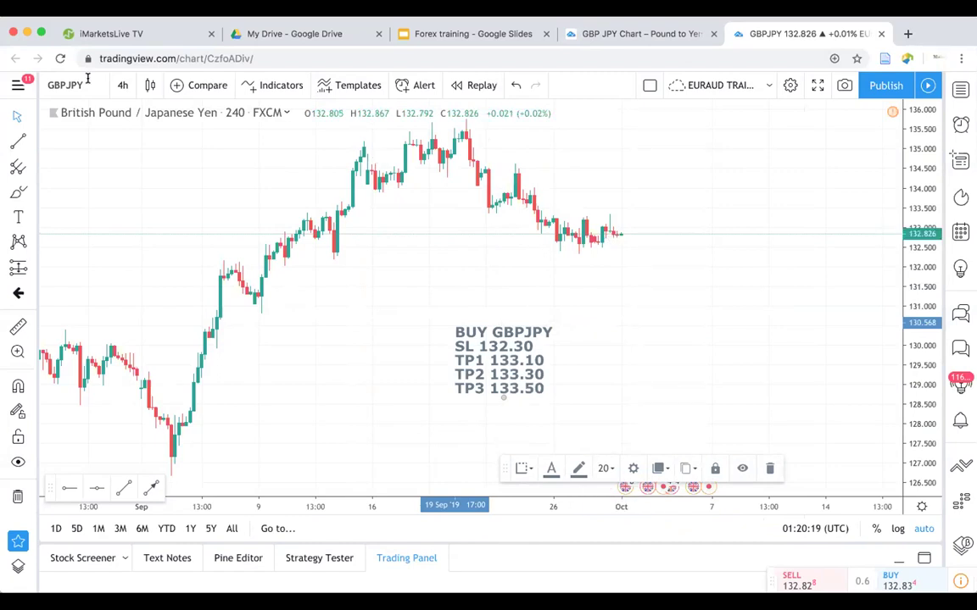
Switch the chart to the 1-hour interval and draw a horizontal line at about 132.768, just below the current price
left_click(120, 85)
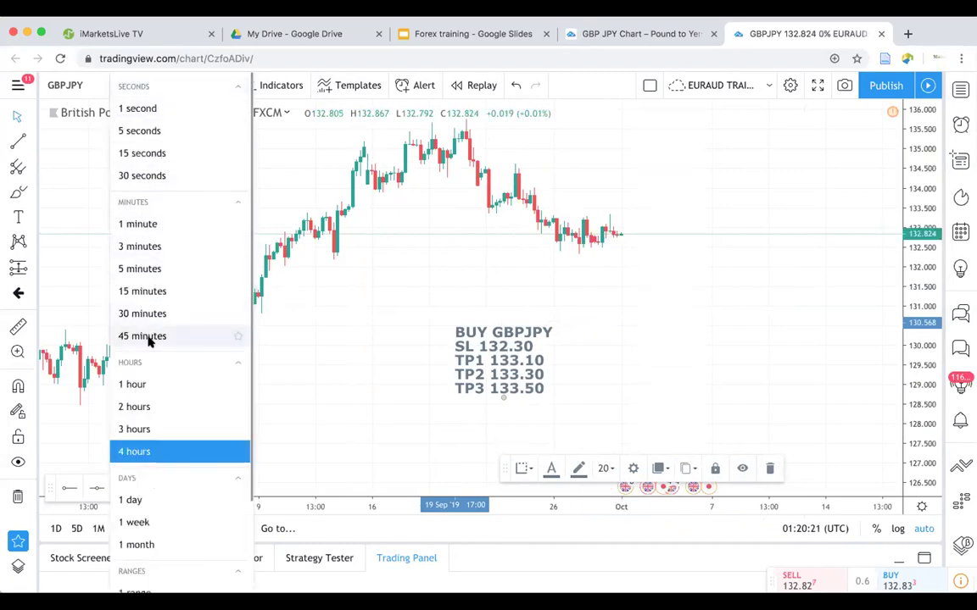
left_click(142, 384)
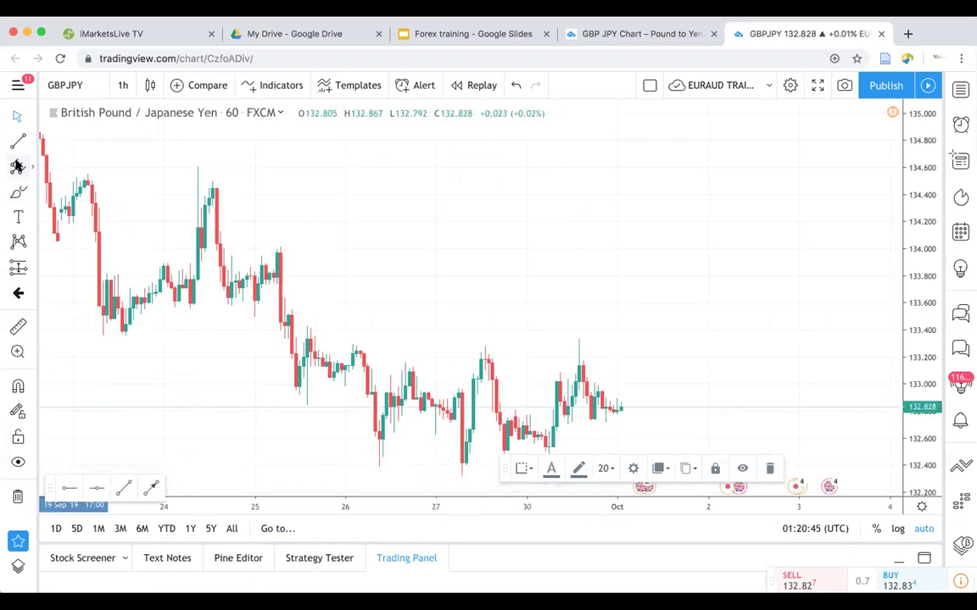
left_click(31, 141)
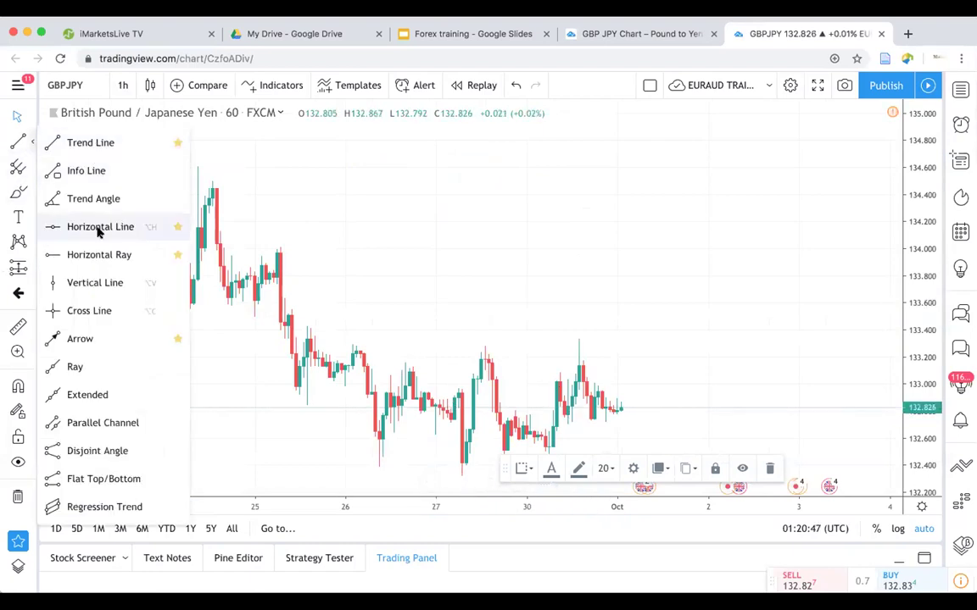
left_click(68, 226)
left_click(587, 415)
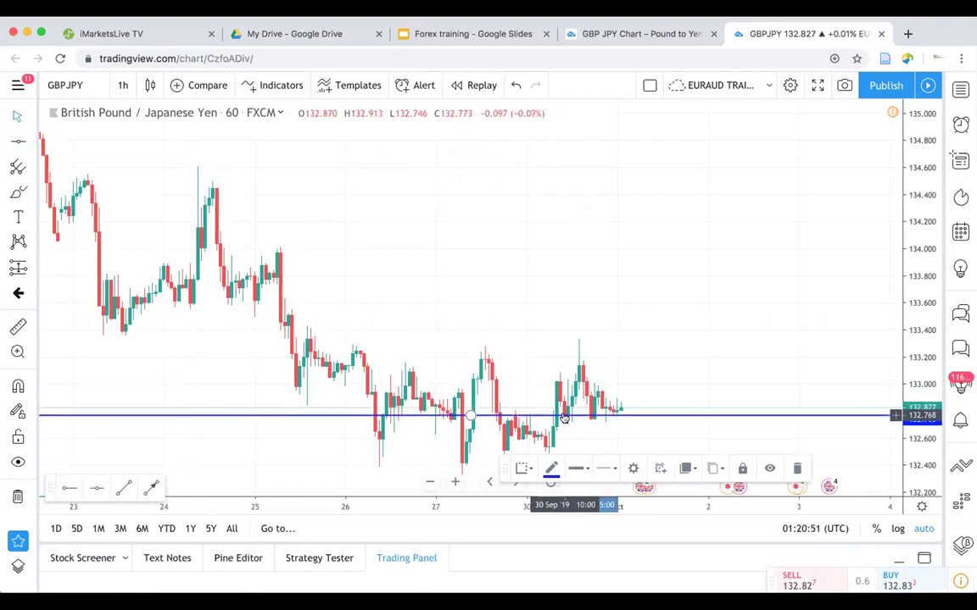
Draw a small rectangle over the 30 September candle lows at the horizontal line, with its lower edge at about 132.727
left_click(30, 197)
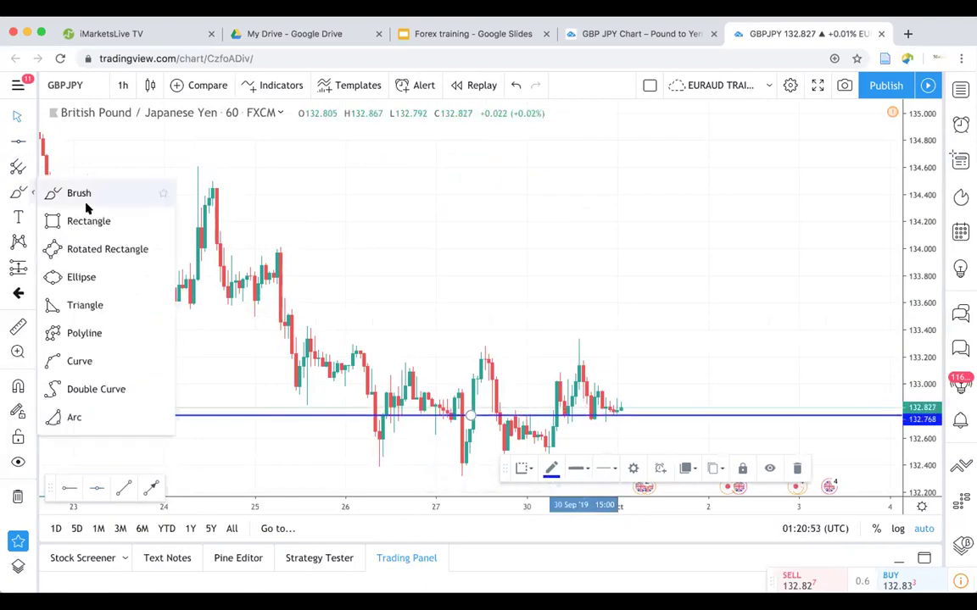
left_click(83, 222)
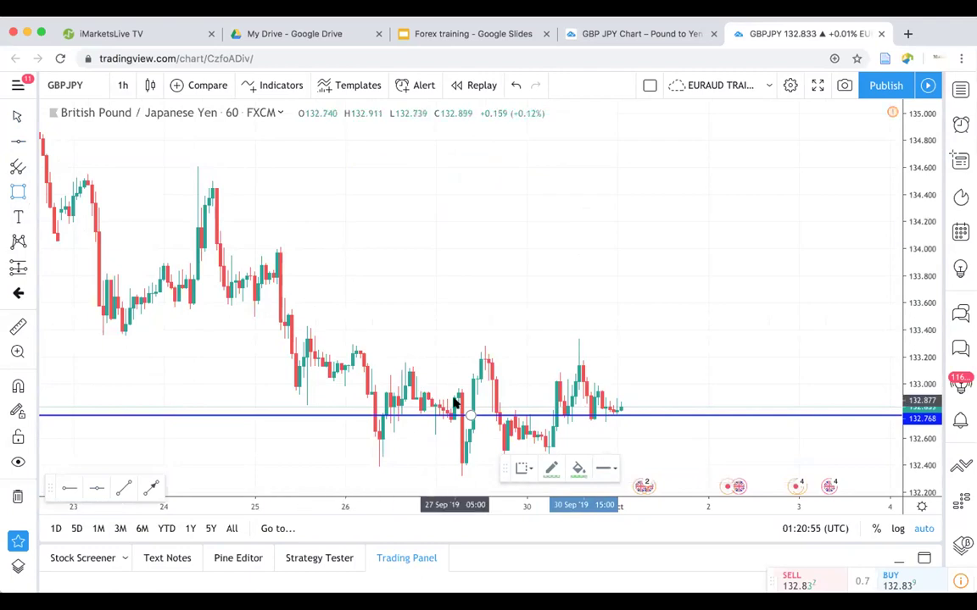
left_click(555, 410)
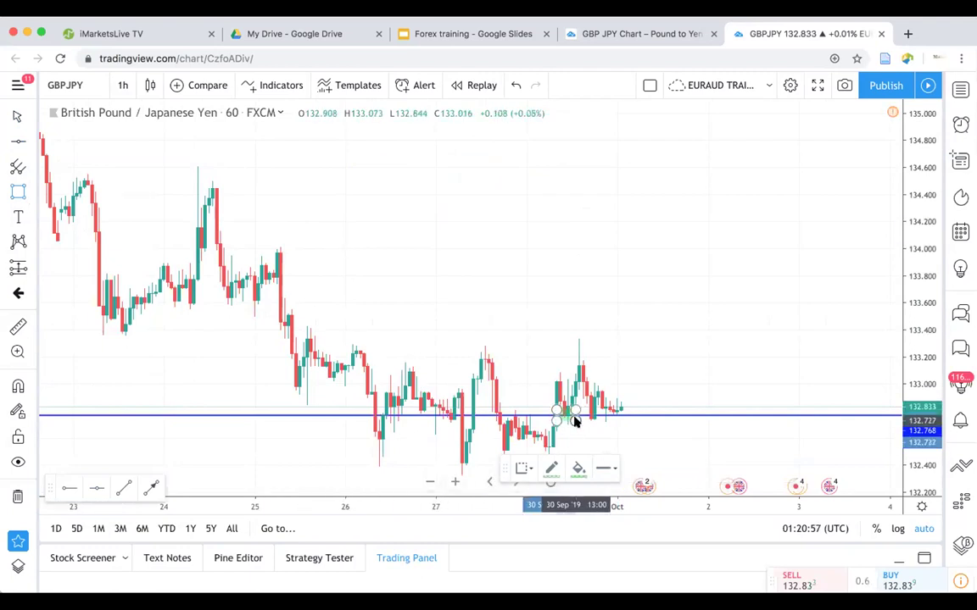
left_click(575, 423)
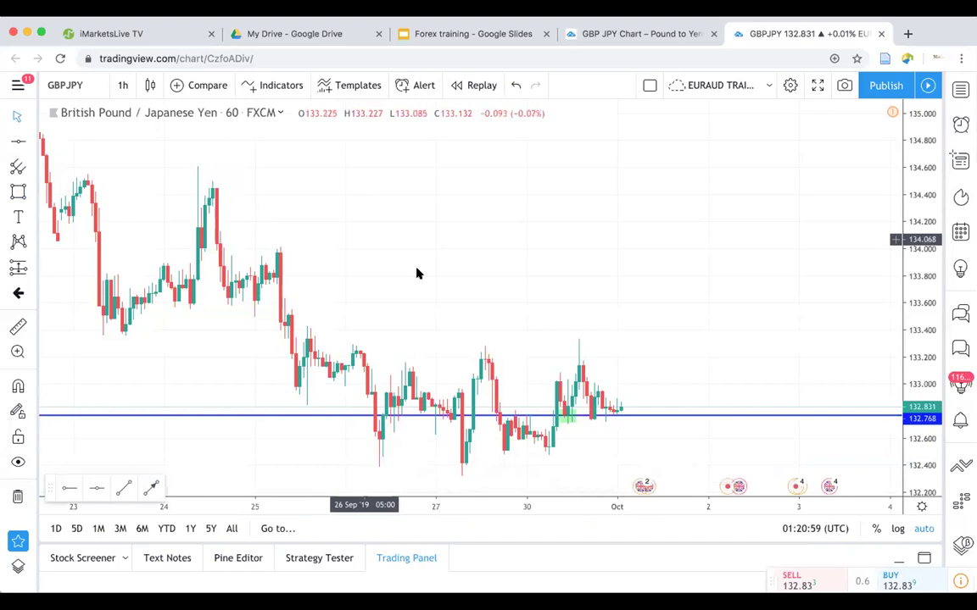
scroll(488, 286, "up", 5)
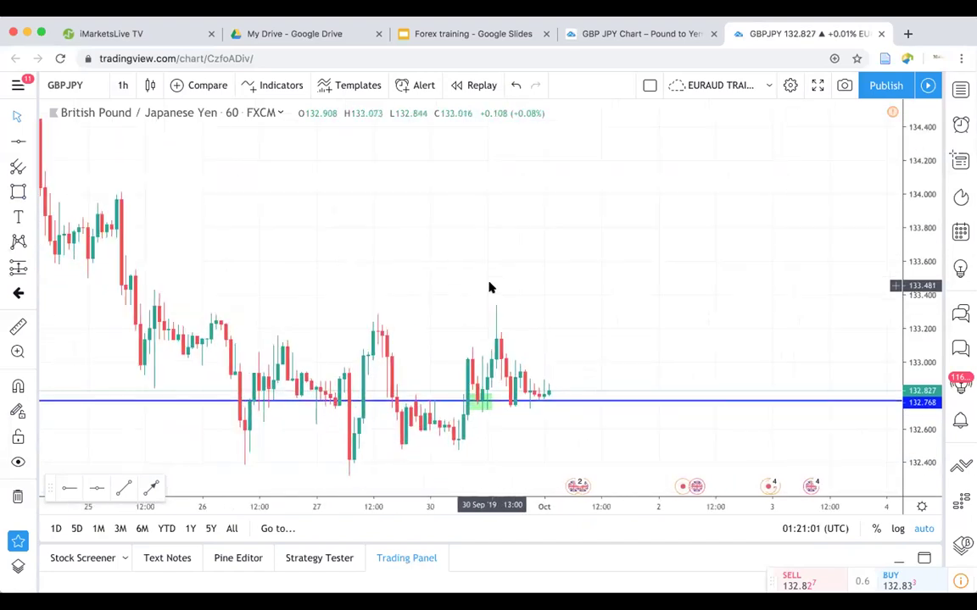
Move the GBPJPY signal note from below the candles to the empty chart area above the latest candles
scroll(735, 211, "up", 1)
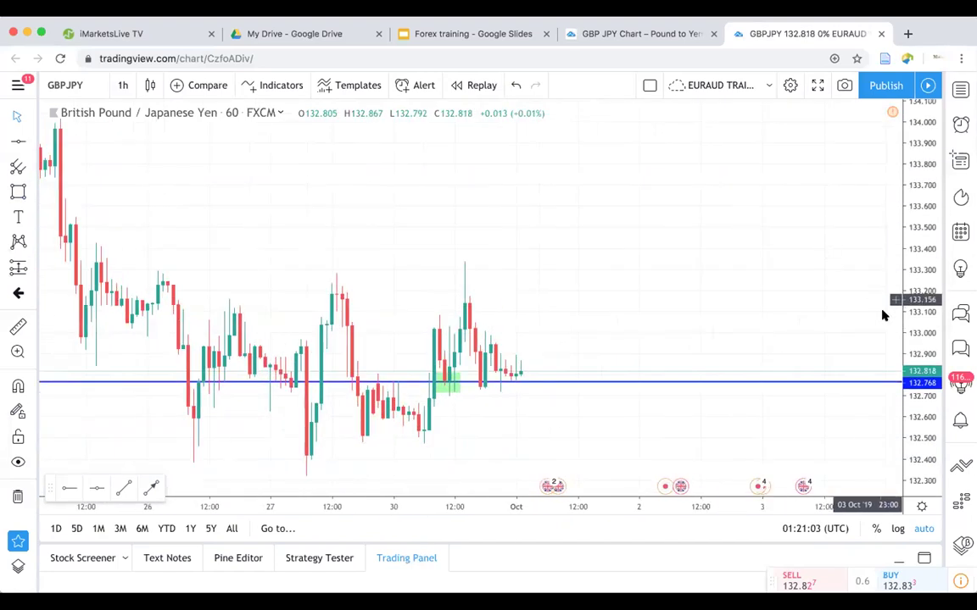
left_click_drag(918, 337, 916, 311)
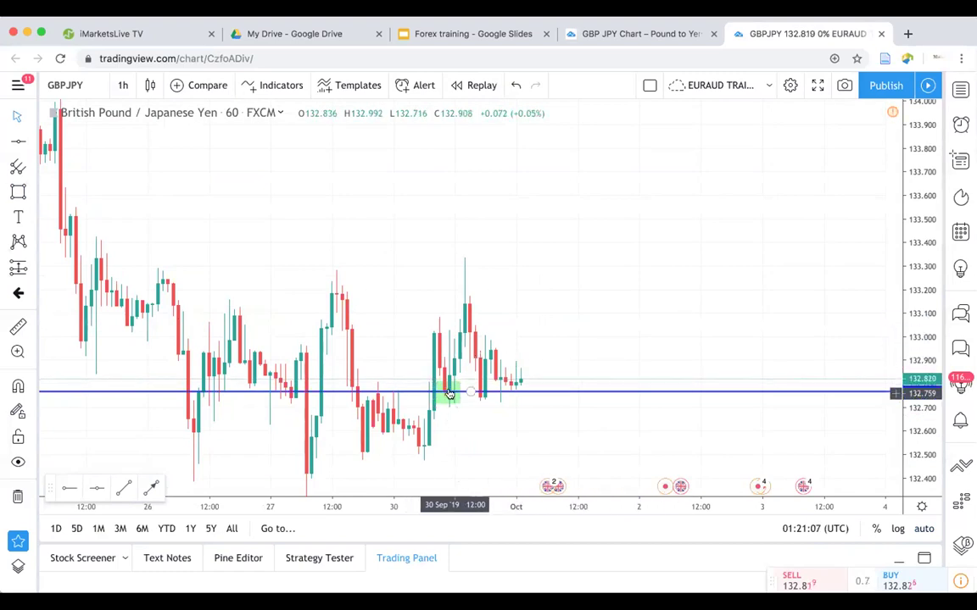
left_click_drag(603, 224, 649, 229)
scroll(650, 229, "down", 5)
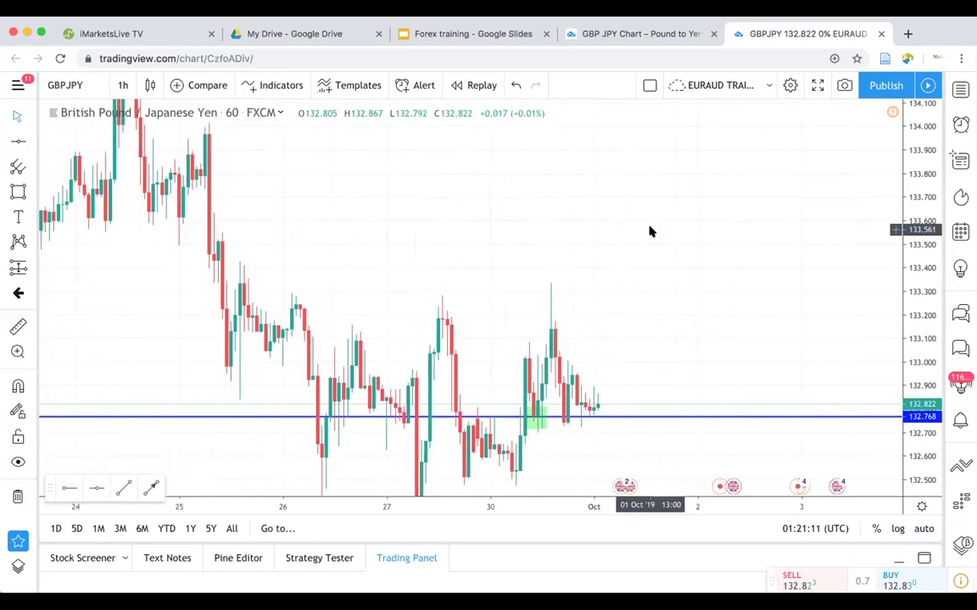
scroll(832, 222, "down", 2)
left_click_drag(923, 204, 878, 421)
mouse_move(246, 392)
left_mouse_down()
mouse_move(304, 322)
mouse_move(512, 155)
left_mouse_up()
left_click_drag(316, 392, 795, 196)
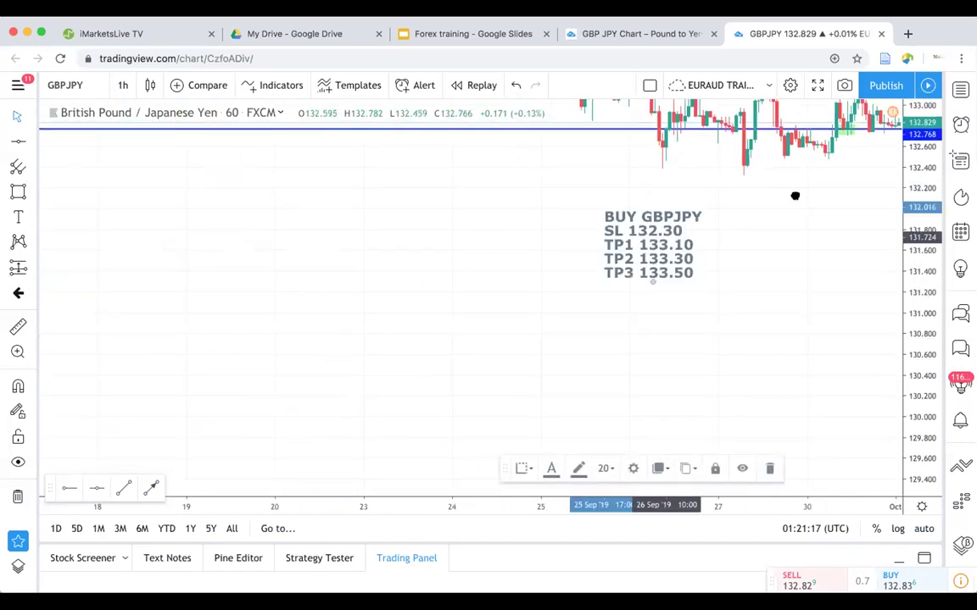
left_click_drag(574, 242, 364, 401)
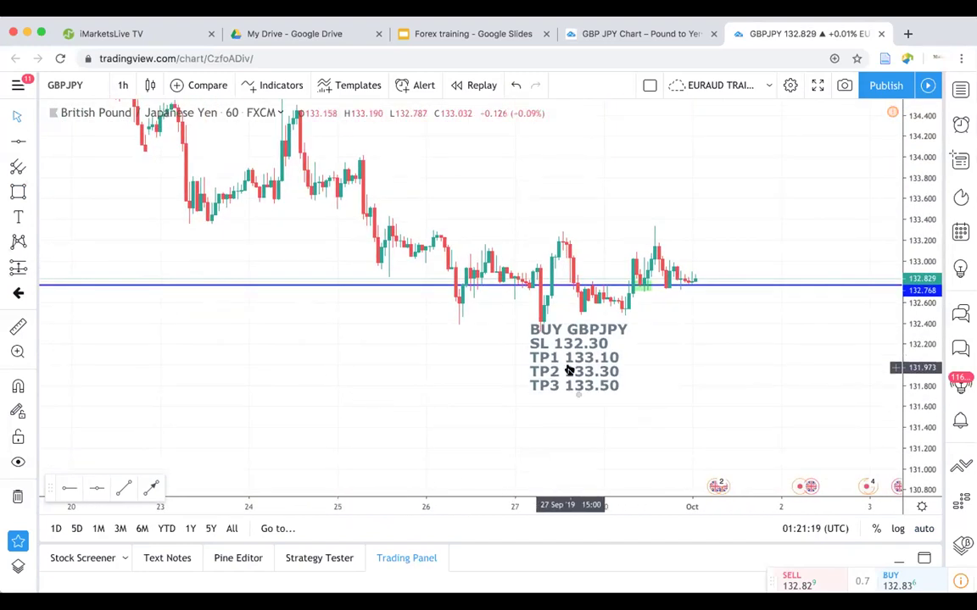
left_click_drag(566, 370, 725, 196)
left_click_drag(641, 318, 598, 420)
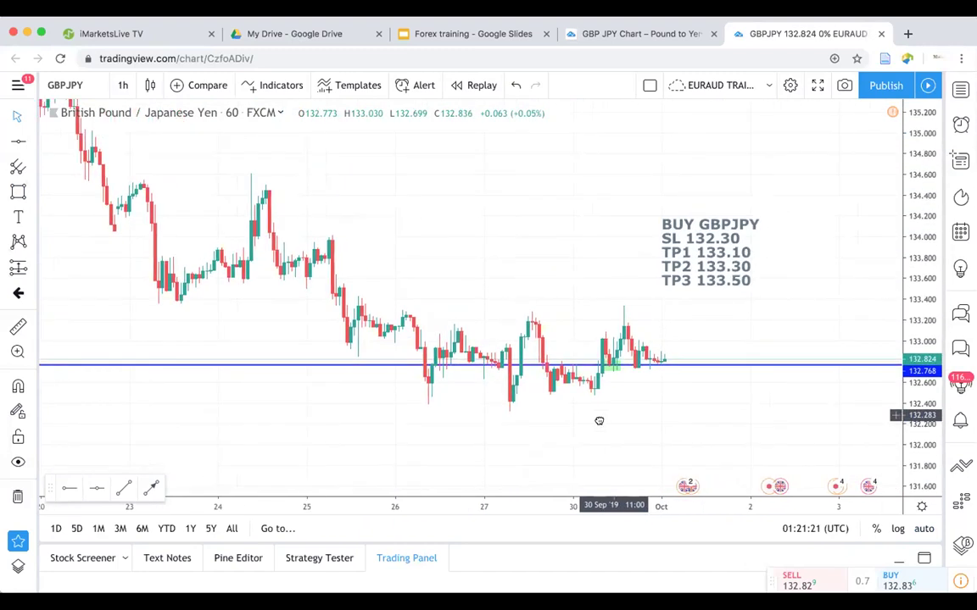
left_click_drag(915, 310, 912, 195)
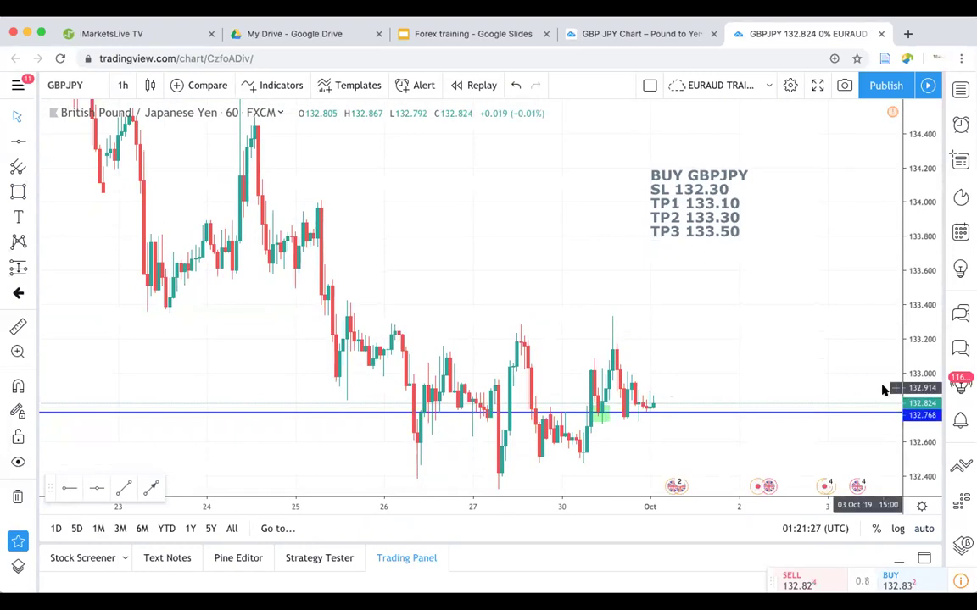
Insert the line EP 132.768 between BUY GBPJPY and SL 132.30 in the signal note
left_click(675, 202)
double_click(676, 202)
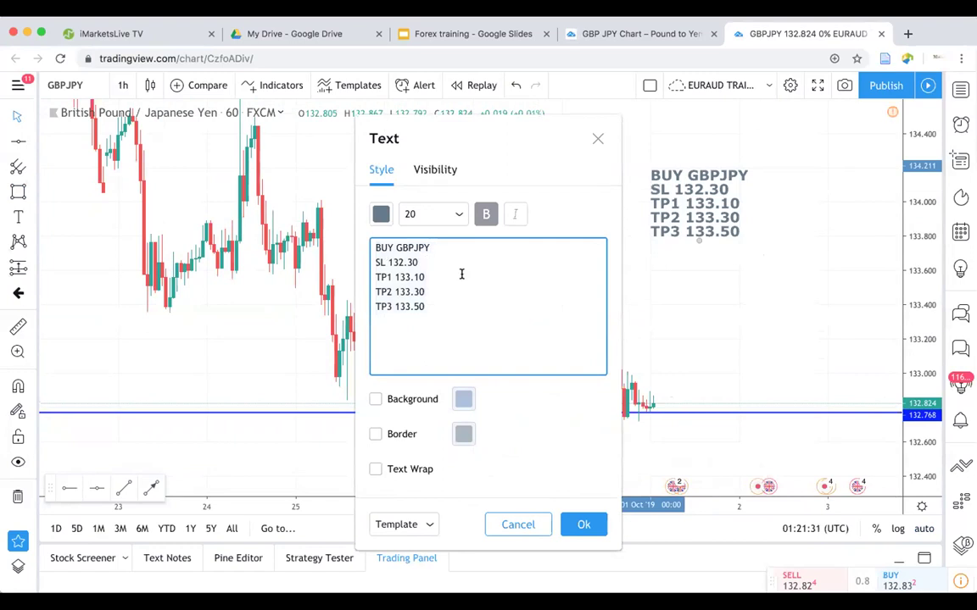
key("Return")
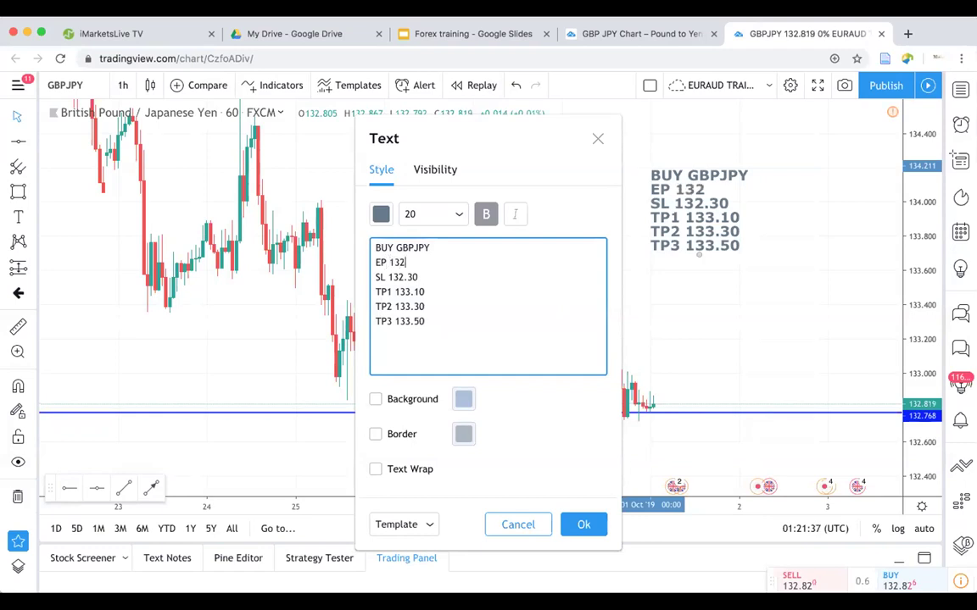
left_click(588, 524)
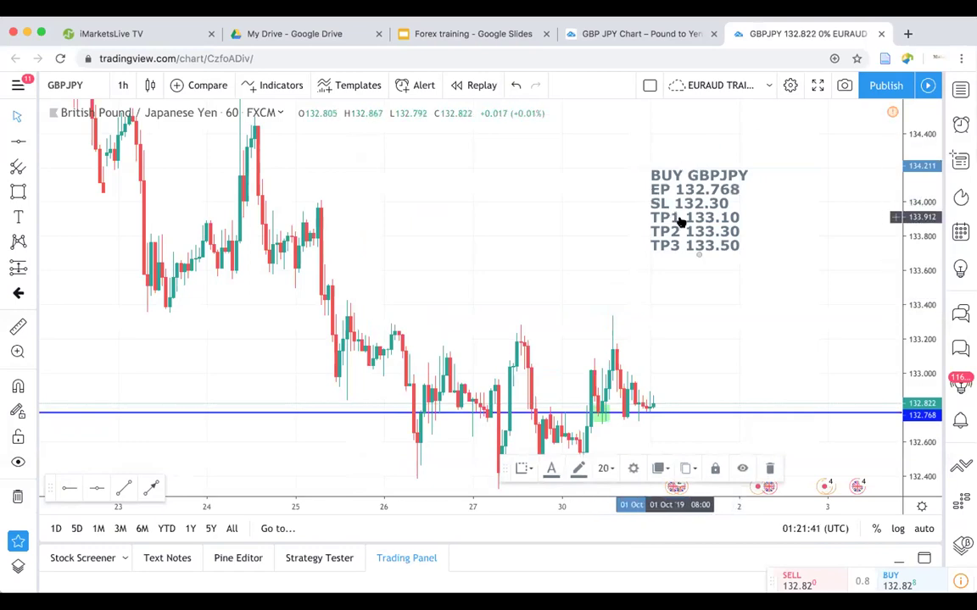
Draw an arrow from the green entry zone at about 132.774 up to about 133.355 above the 30 September high
left_click_drag(508, 331, 429, 303)
scroll(495, 266, "up", 5)
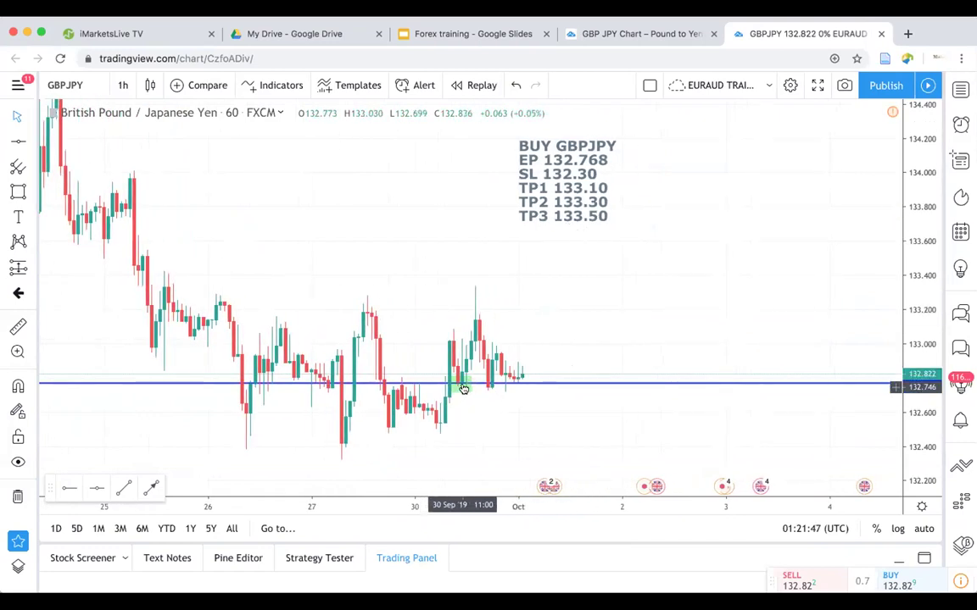
mouse_move(577, 336)
left_mouse_down()
mouse_move(638, 322)
mouse_move(660, 349)
left_mouse_up()
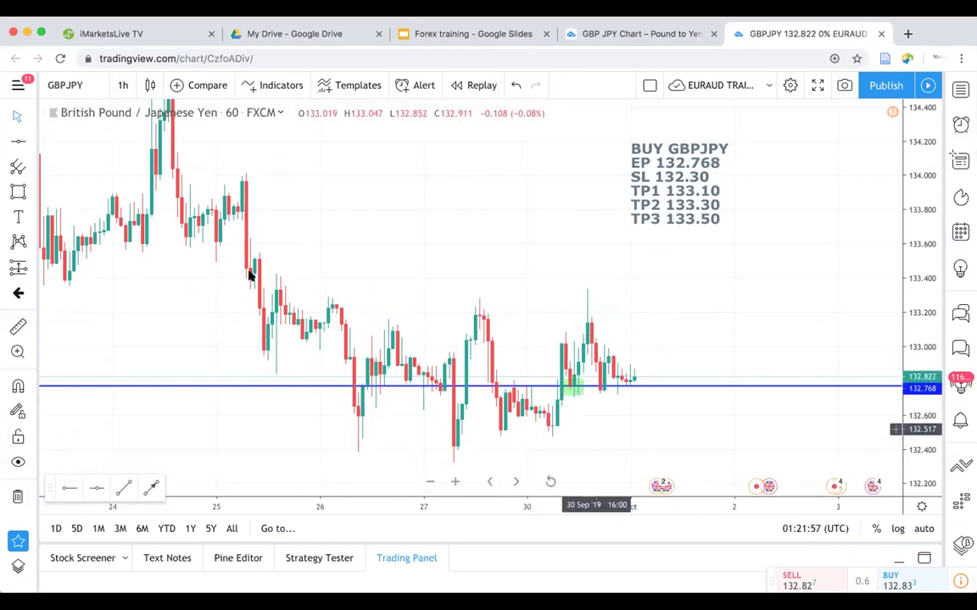
left_click(30, 144)
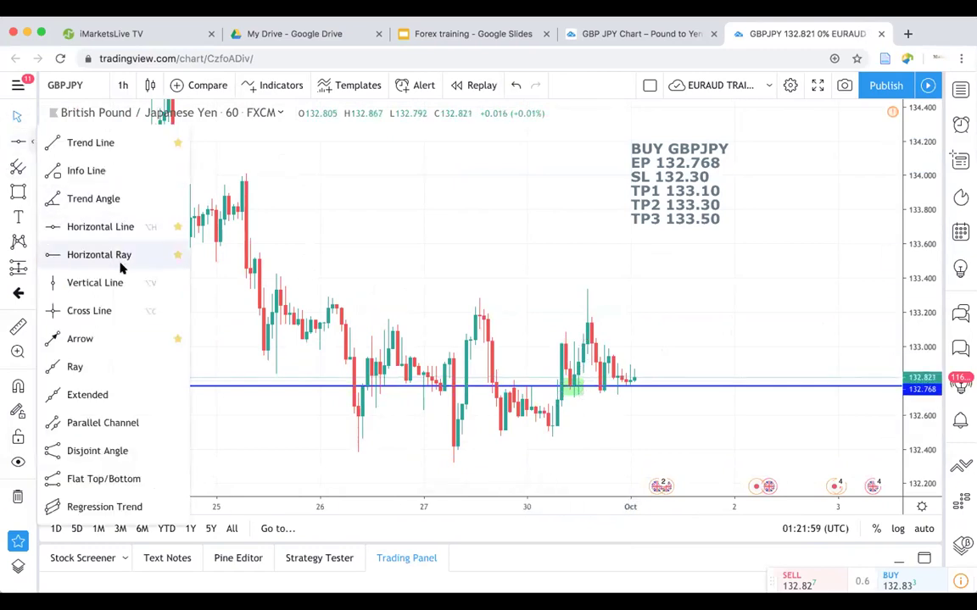
left_click(87, 336)
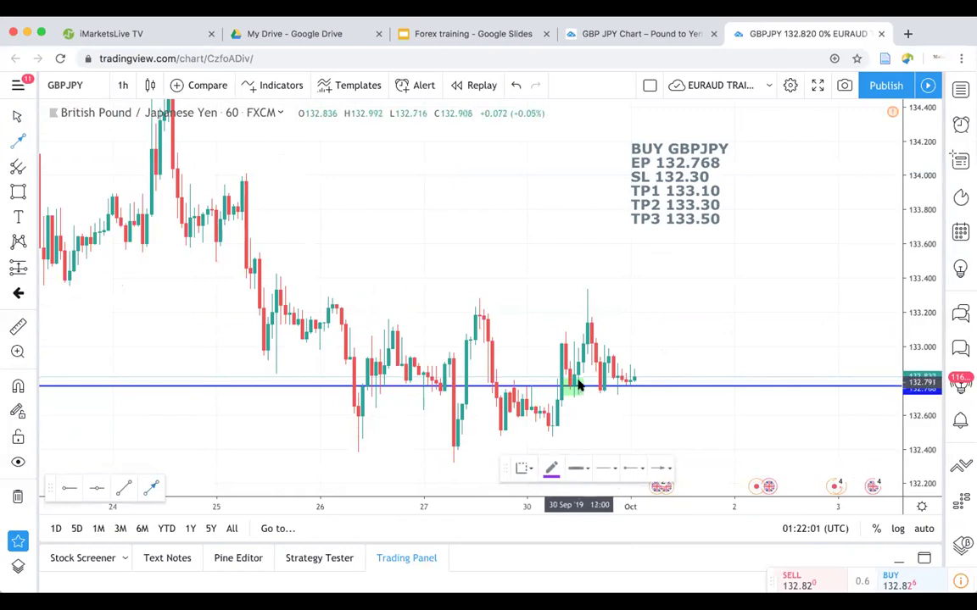
left_click_drag(590, 326, 596, 288)
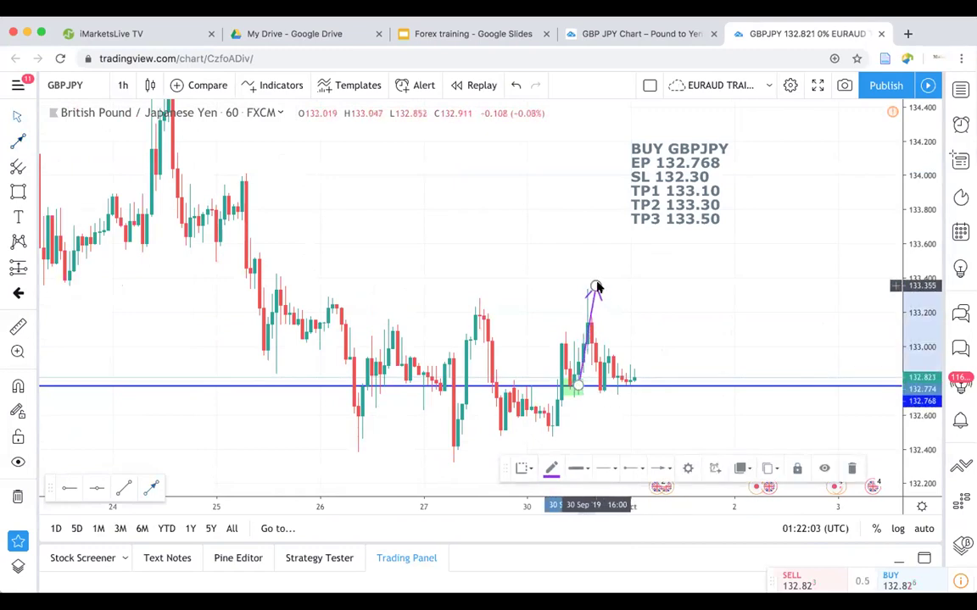
Draw a second arrow from the entry zone at about 132.758 down to about 132.439
left_click(18, 140)
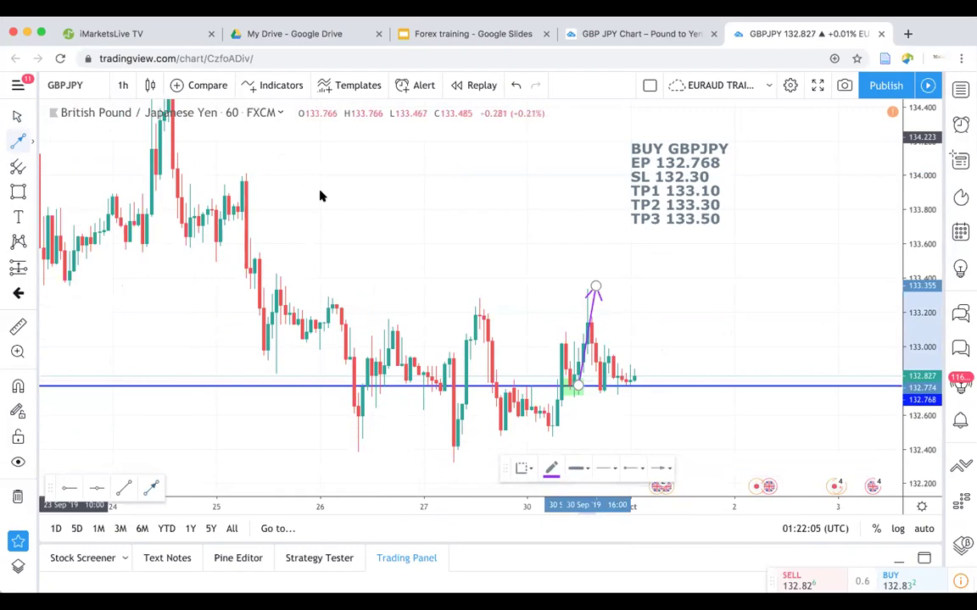
left_click(582, 389)
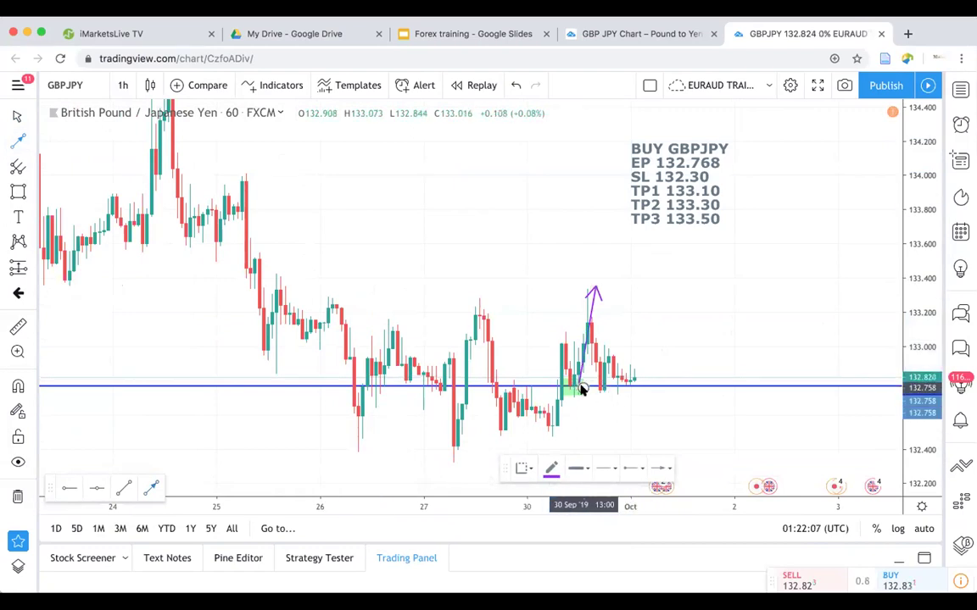
left_click(624, 442)
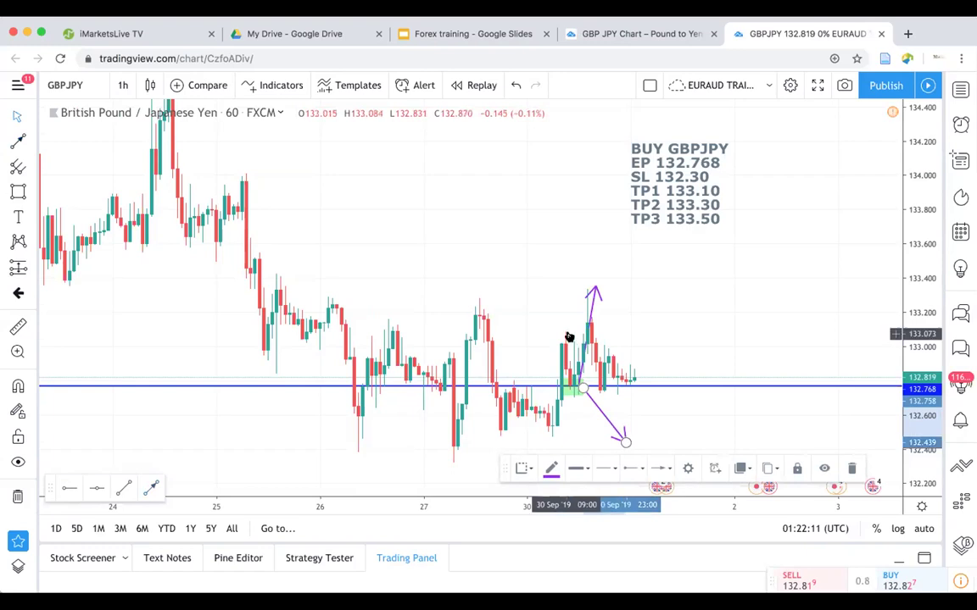
Delete the arrow pointing down from the entry zone
right_click(614, 438)
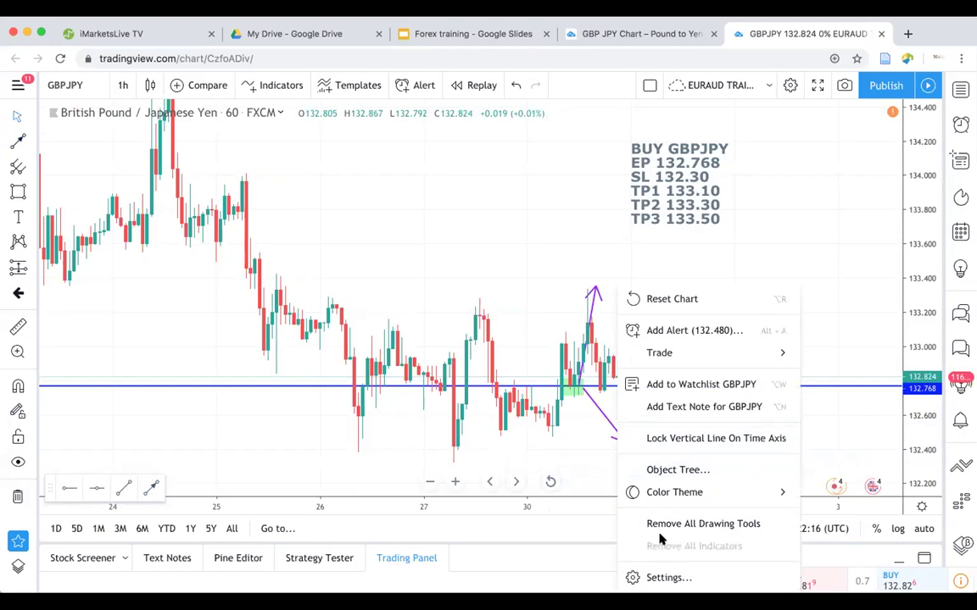
left_click(617, 436)
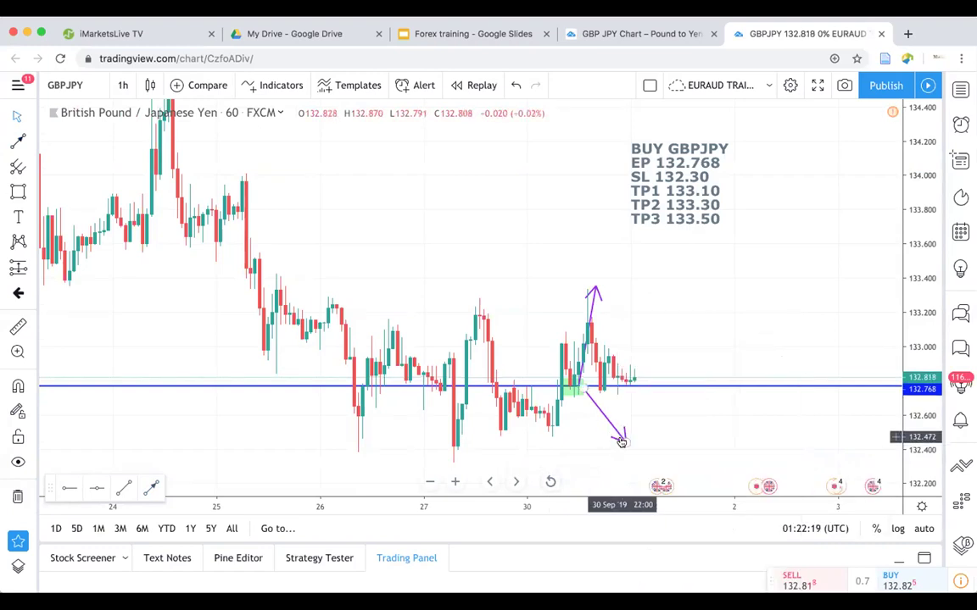
left_click(622, 442)
key("Delete")
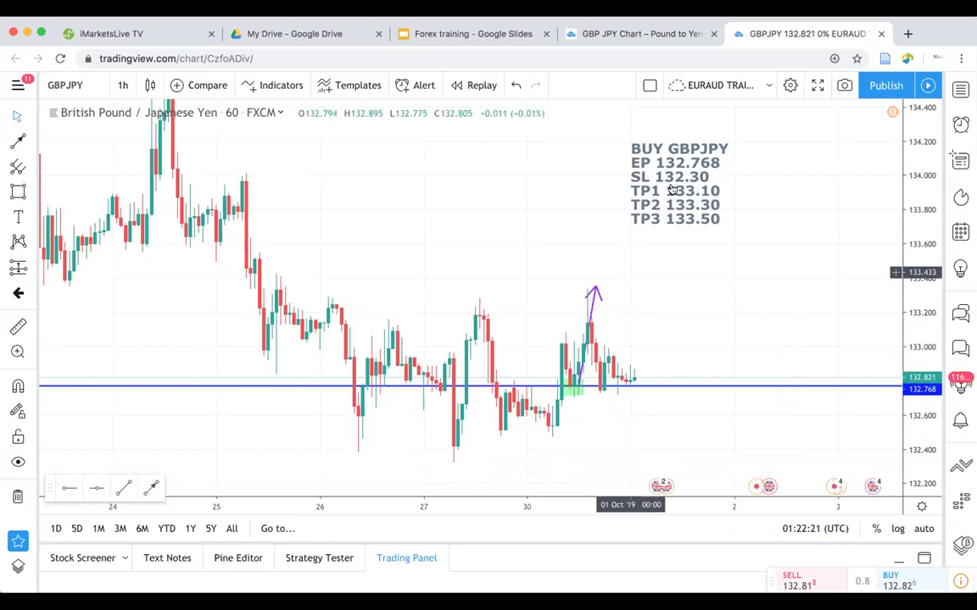
Redirect the remaining arrow's tip downward to about 132.672, just below the entry line
left_click(595, 290)
left_click_drag(595, 291, 603, 405)
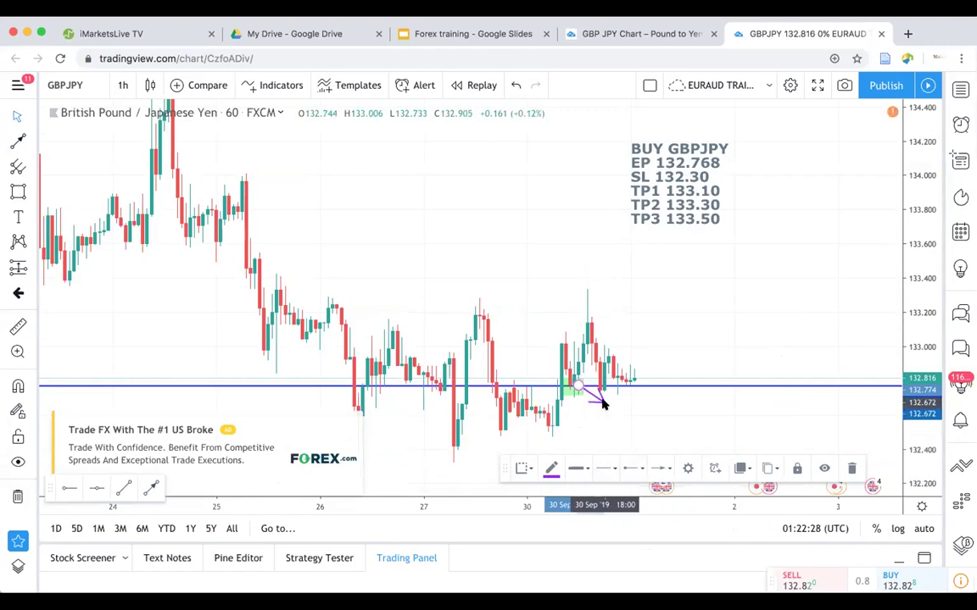
Move the signal note down to just above the latest candles, anchored at about 133.818
left_click(702, 415)
left_click_drag(702, 419, 688, 379)
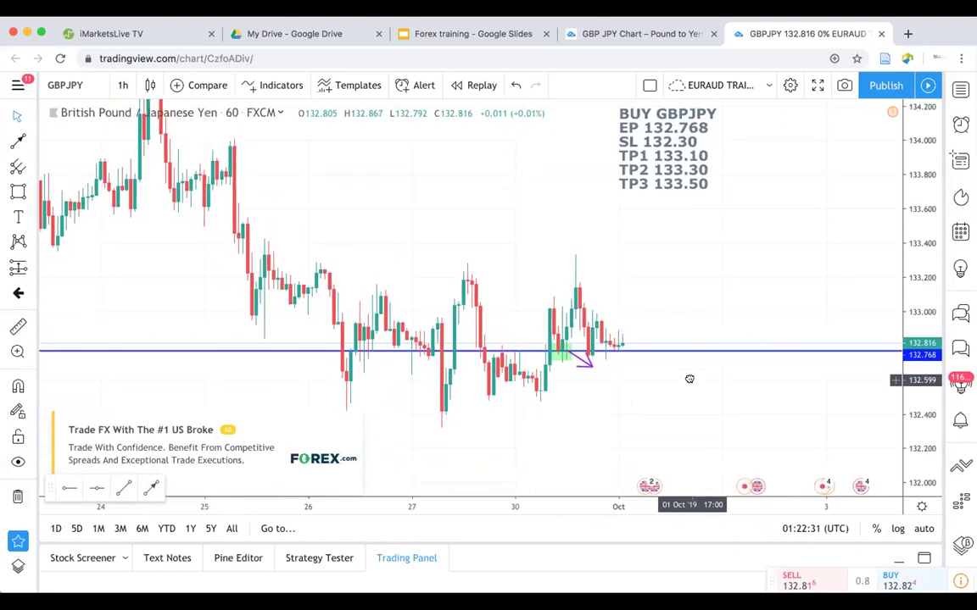
left_click_drag(672, 164, 685, 231)
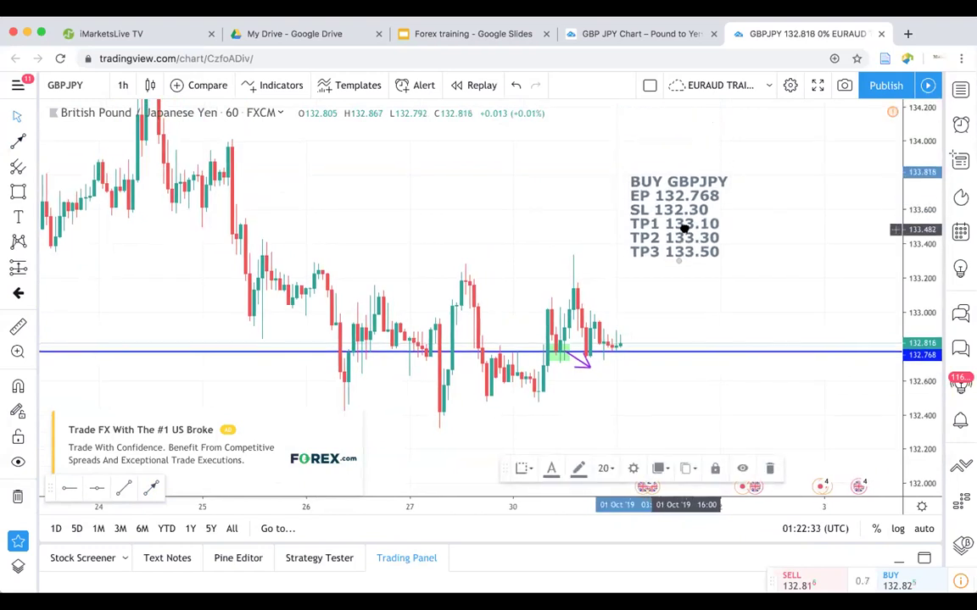
Add a horizontal line below the candles for the stop loss and set its price to 132.300
left_click(31, 145)
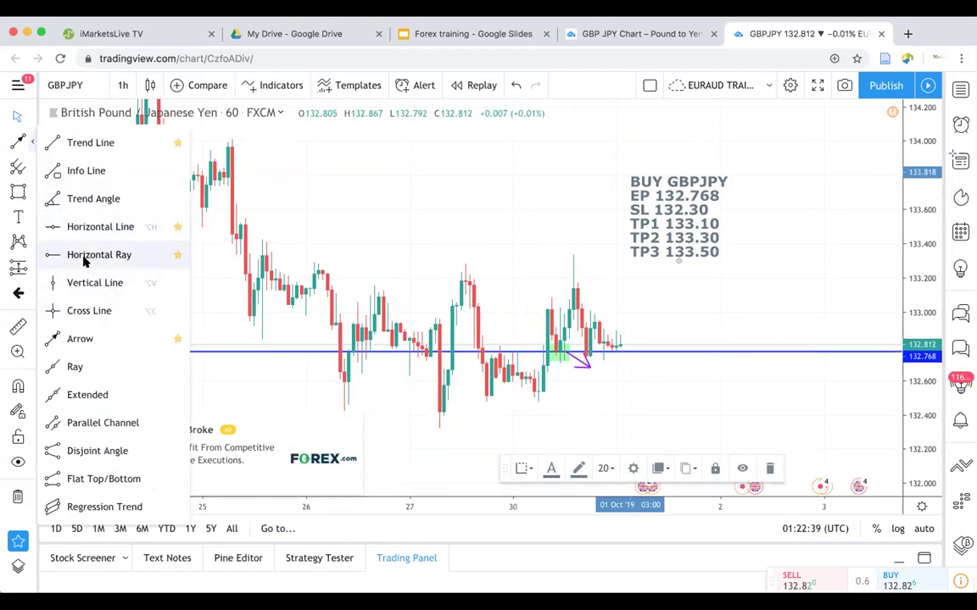
left_click(84, 226)
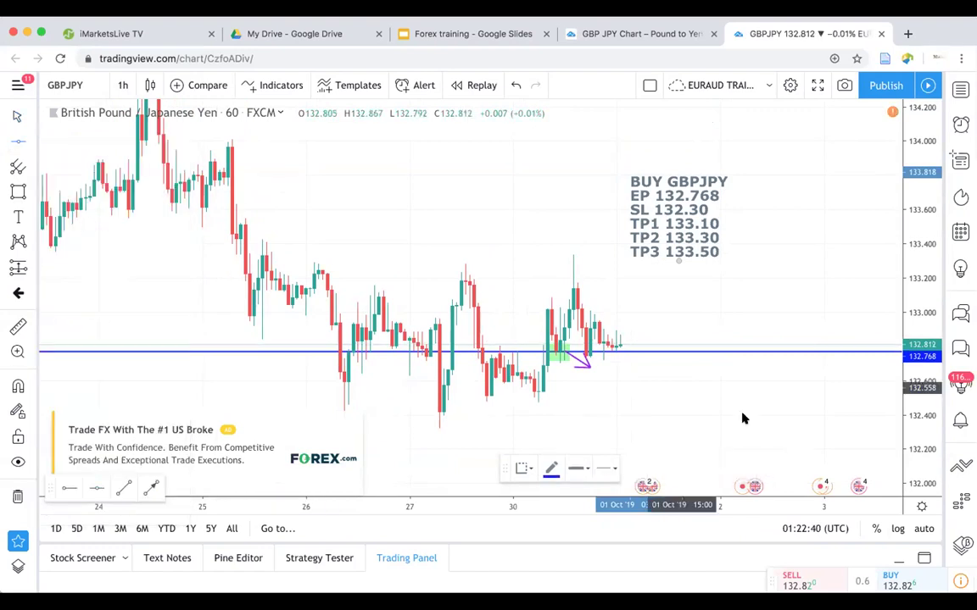
left_click(627, 408)
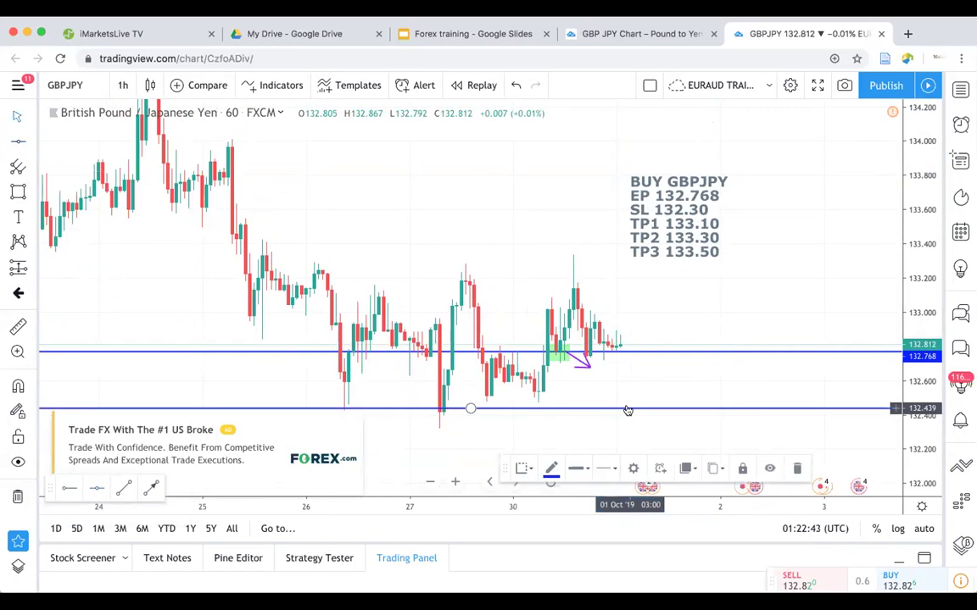
double_click(627, 409)
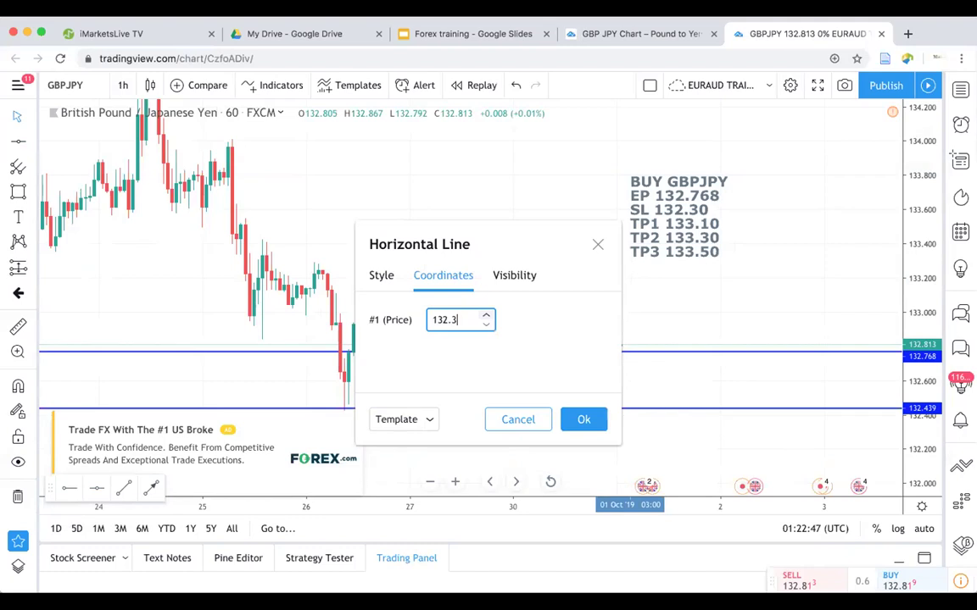
type("00")
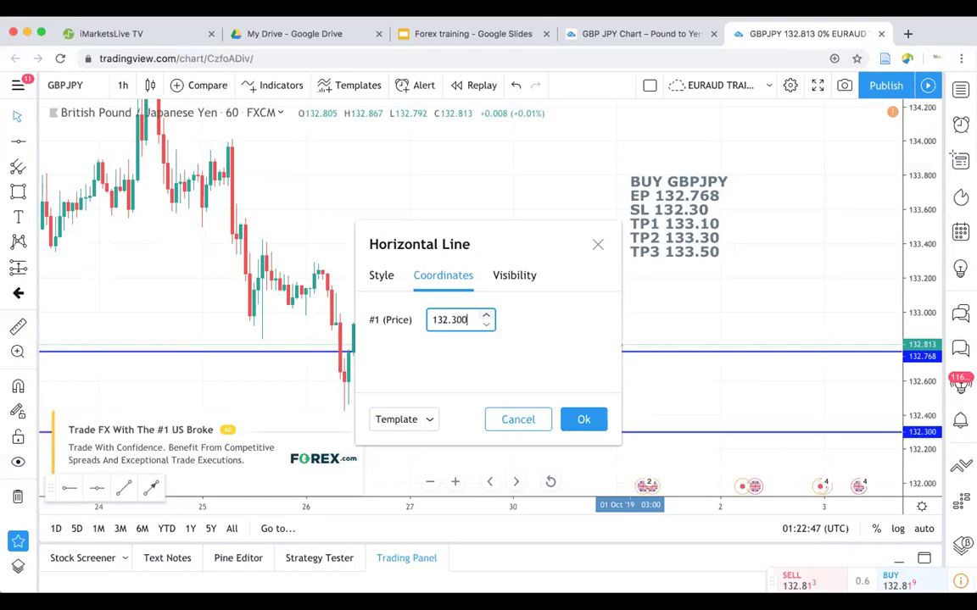
left_click(585, 419)
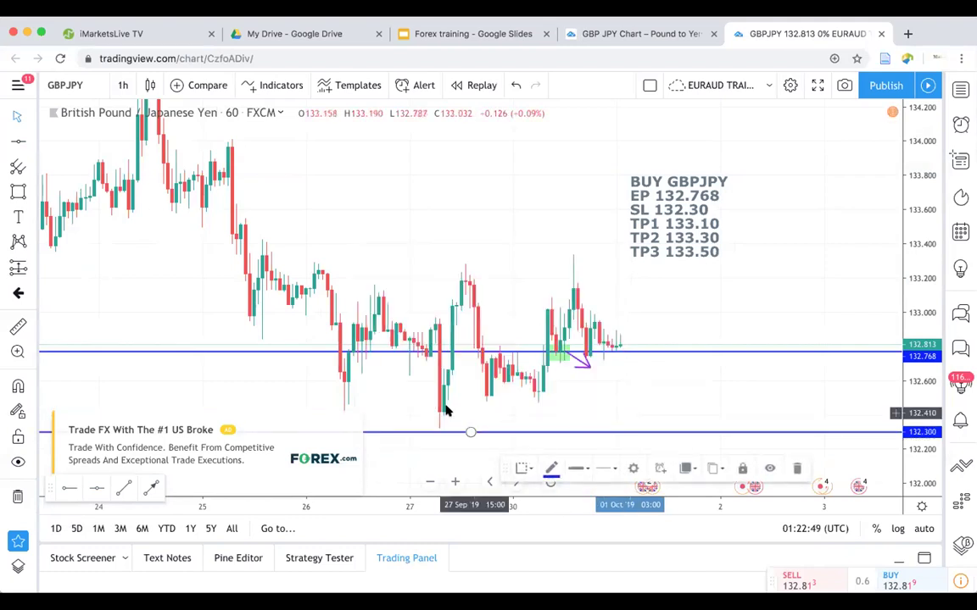
Recolour the stop-loss line red and dismiss the advertisement covering the chart
left_click(551, 469)
left_click(560, 467)
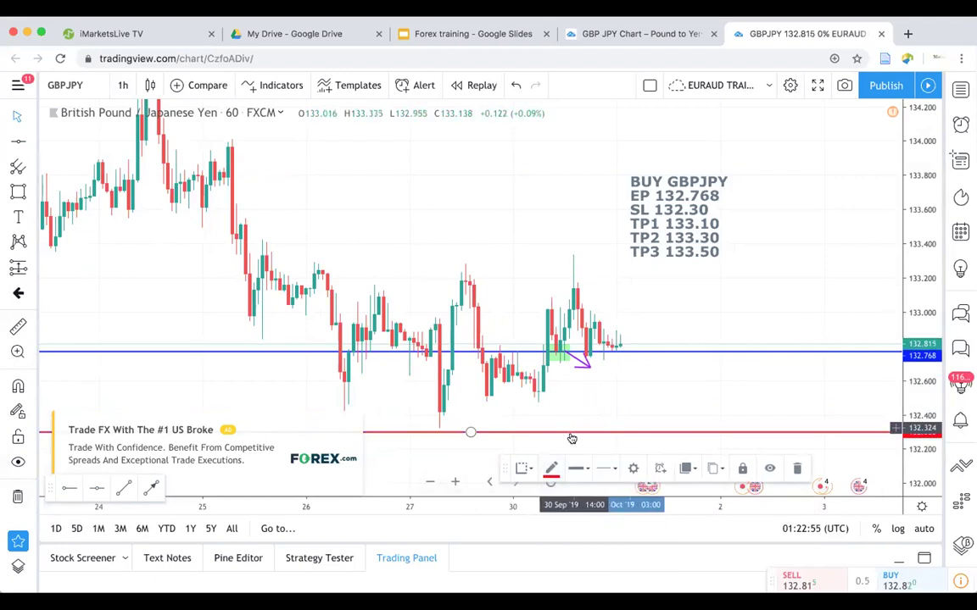
left_click(353, 442)
Shift the arrow's tip to about 132.676 just below the entry zone, and remove the arrow from the chart
left_click_drag(584, 361, 558, 370)
right_click(559, 369)
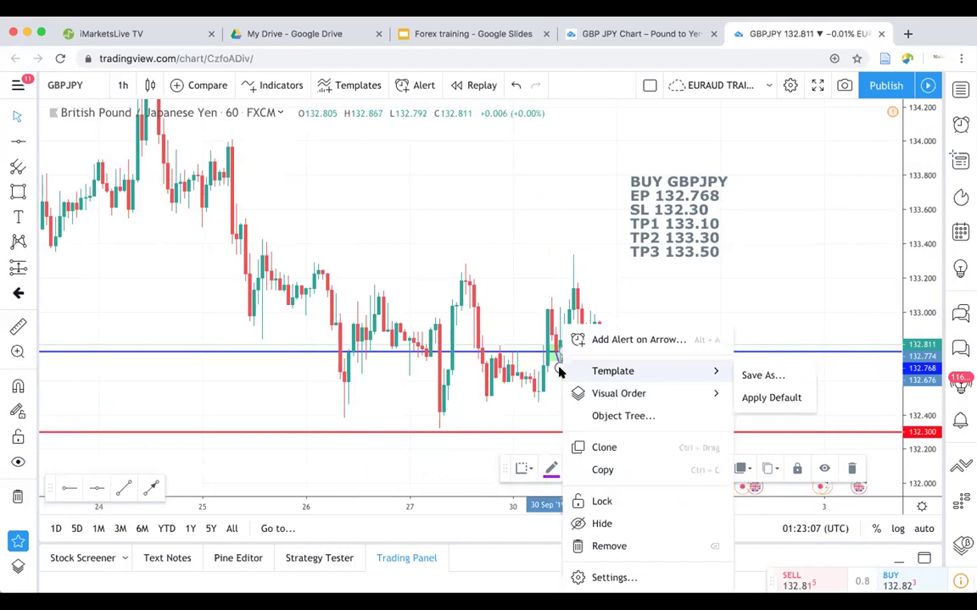
left_click(648, 532)
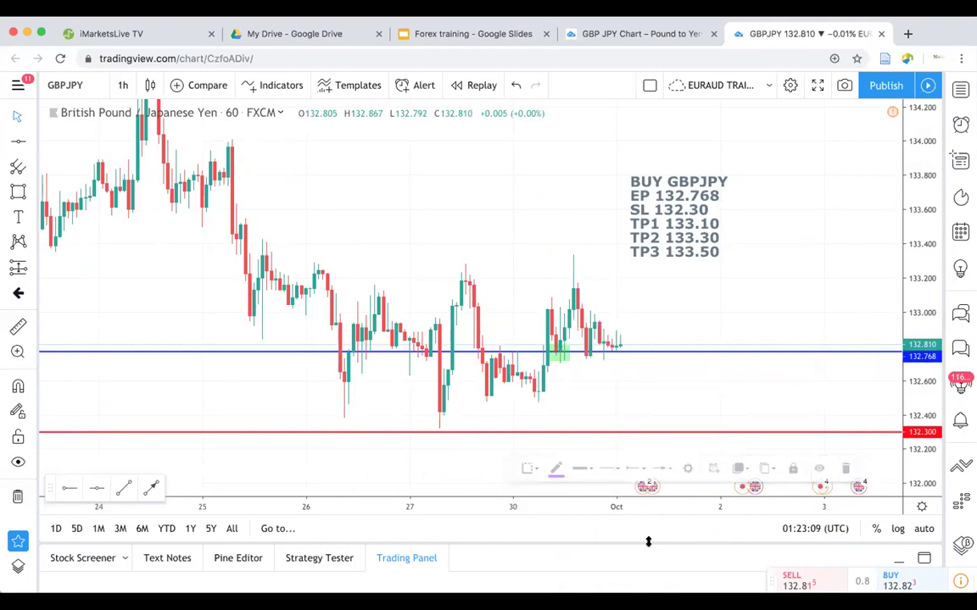
Add a horizontal line above the entry line for the first take profit and set its price to 133.100
left_click(20, 142)
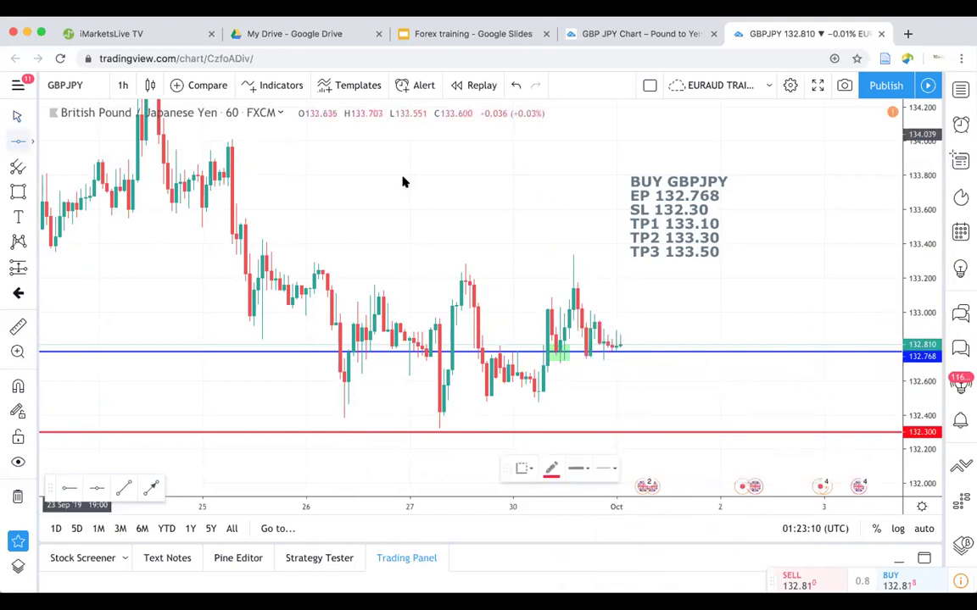
left_click(674, 320)
double_click(577, 320)
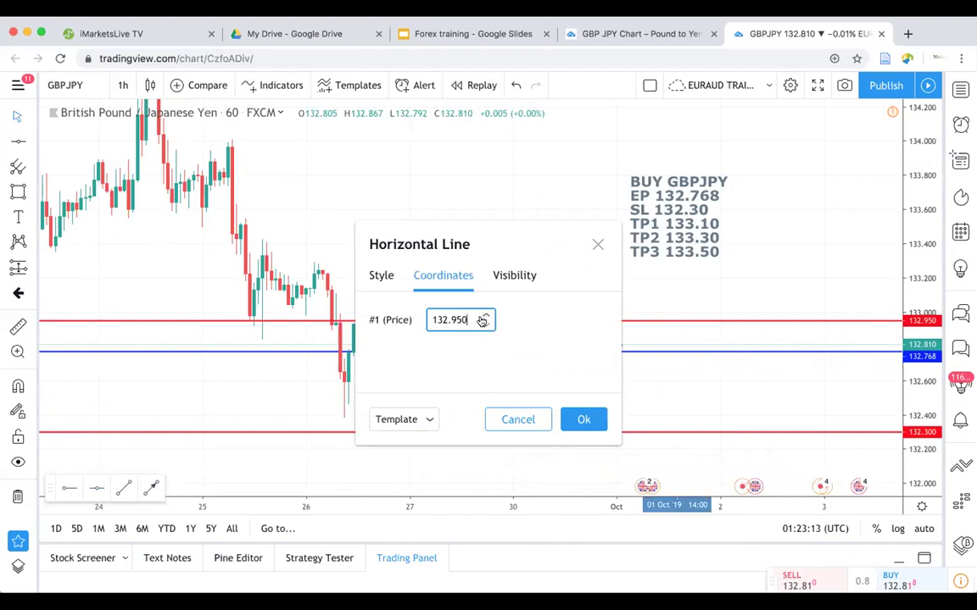
key("BackSpace")
key("BackSpace")
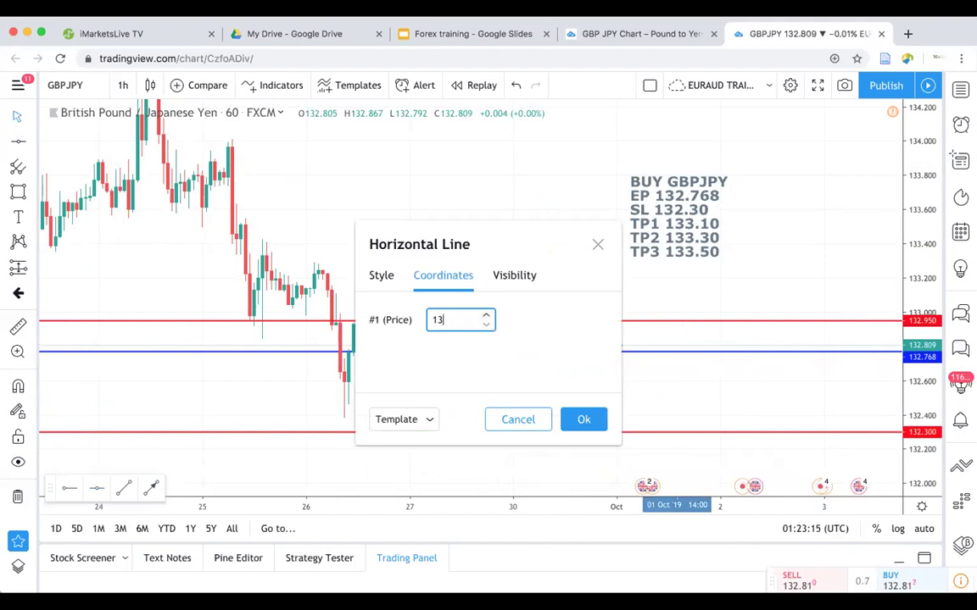
type("00")
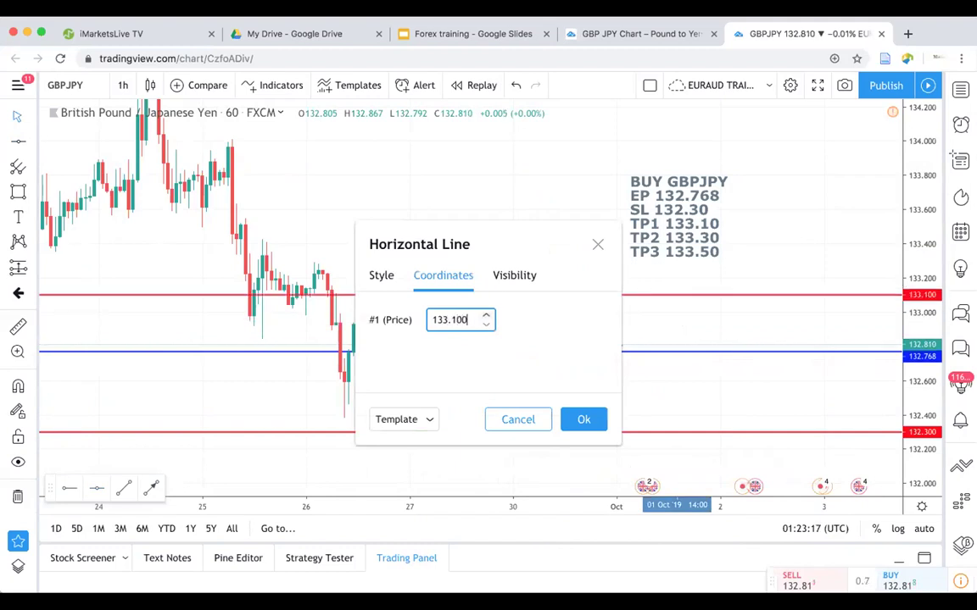
left_click(579, 417)
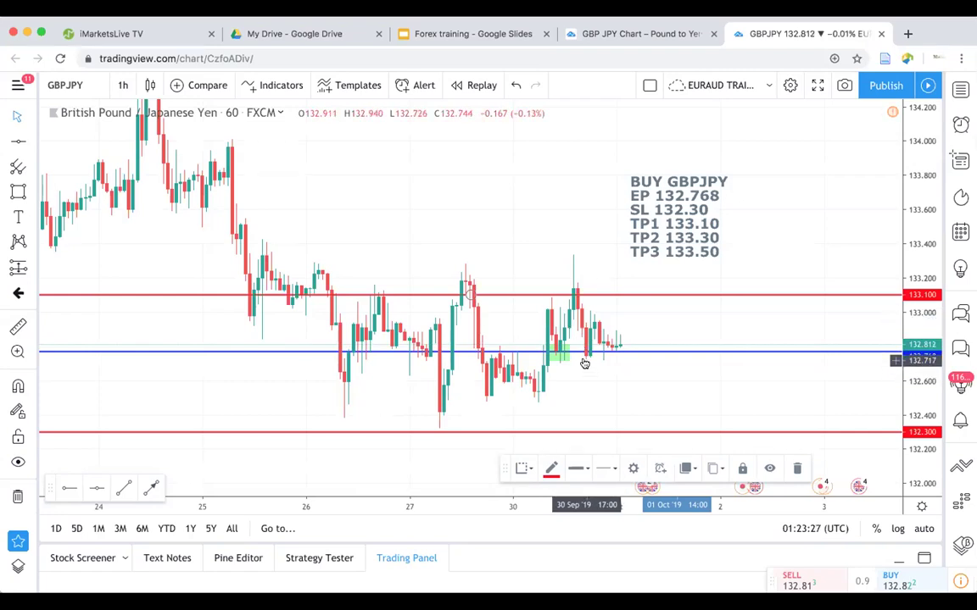
Add a second take-profit horizontal line above the first and set its price to 133.300
left_click(15, 144)
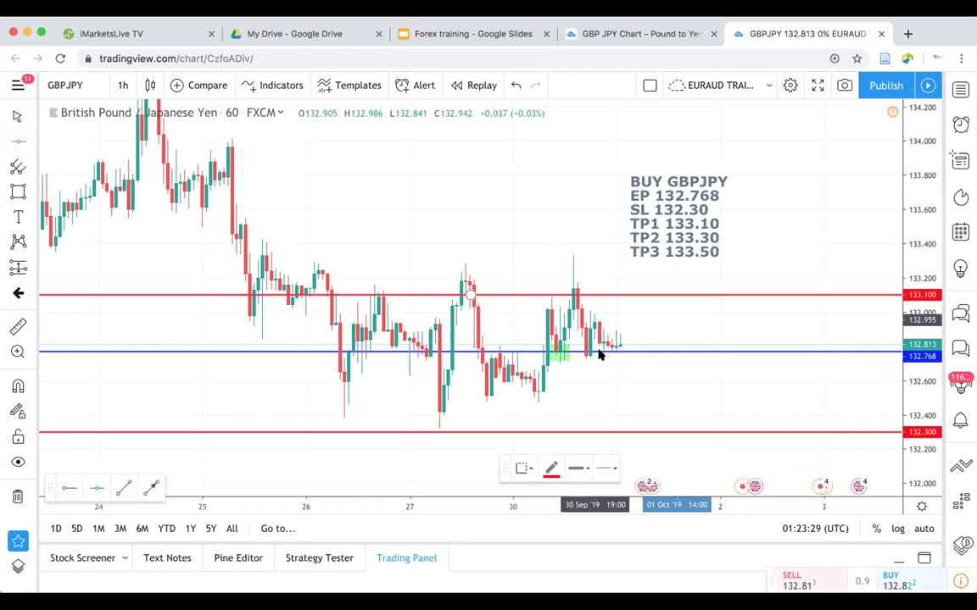
left_click(590, 258)
double_click(585, 257)
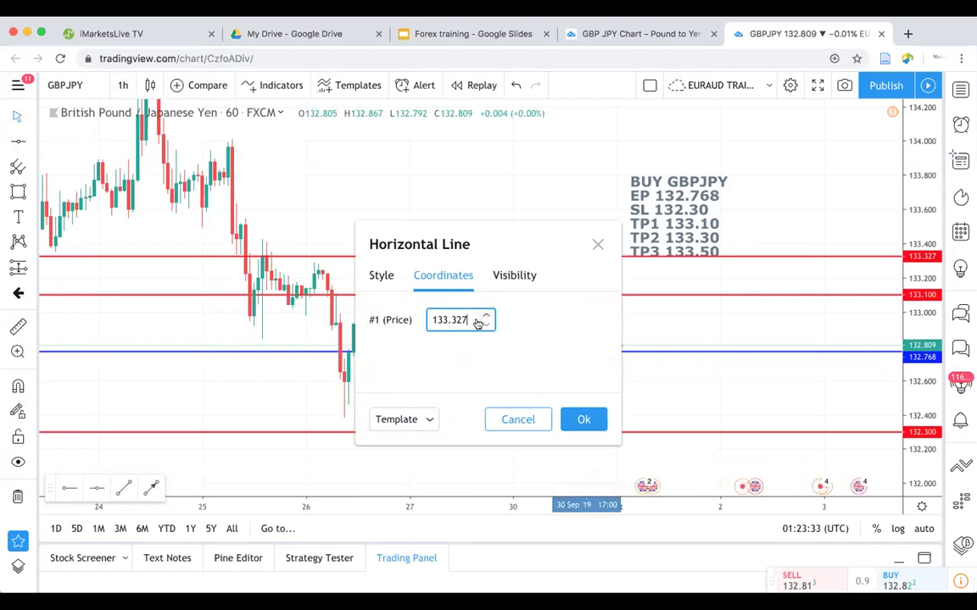
type("0")
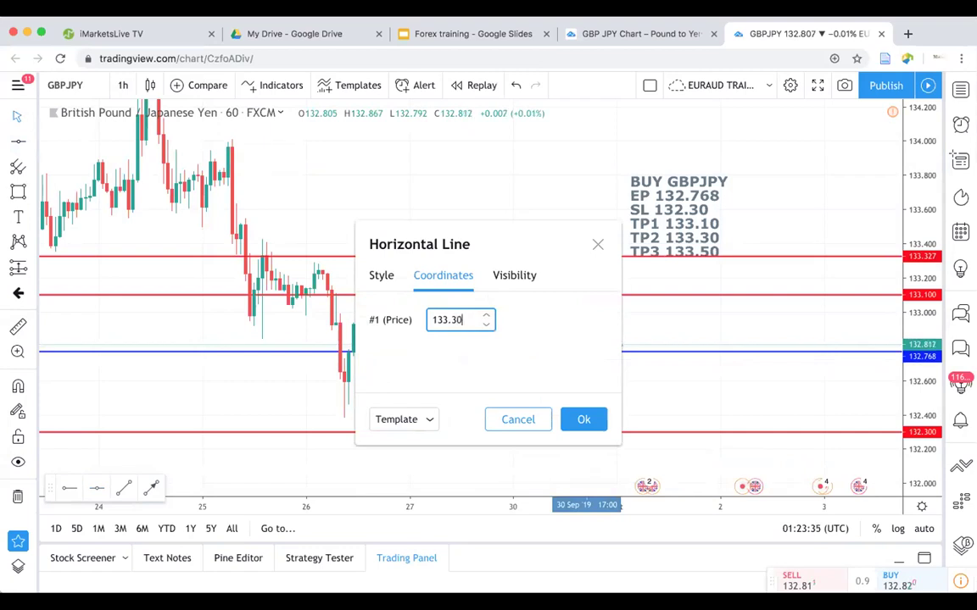
left_click(592, 432)
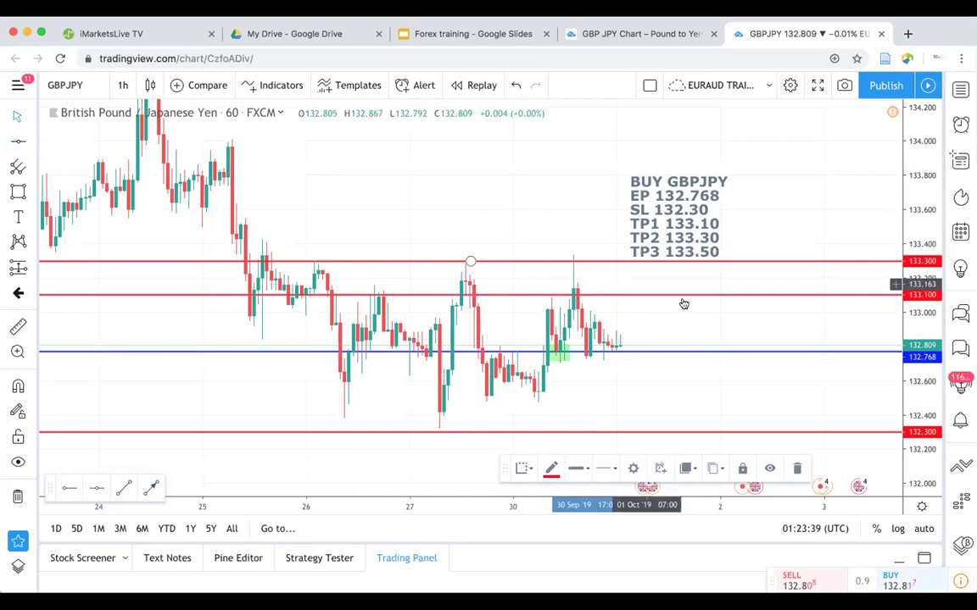
Recolour the 133.100 and 133.300 take-profit lines green
left_click(652, 297)
double_click(652, 297)
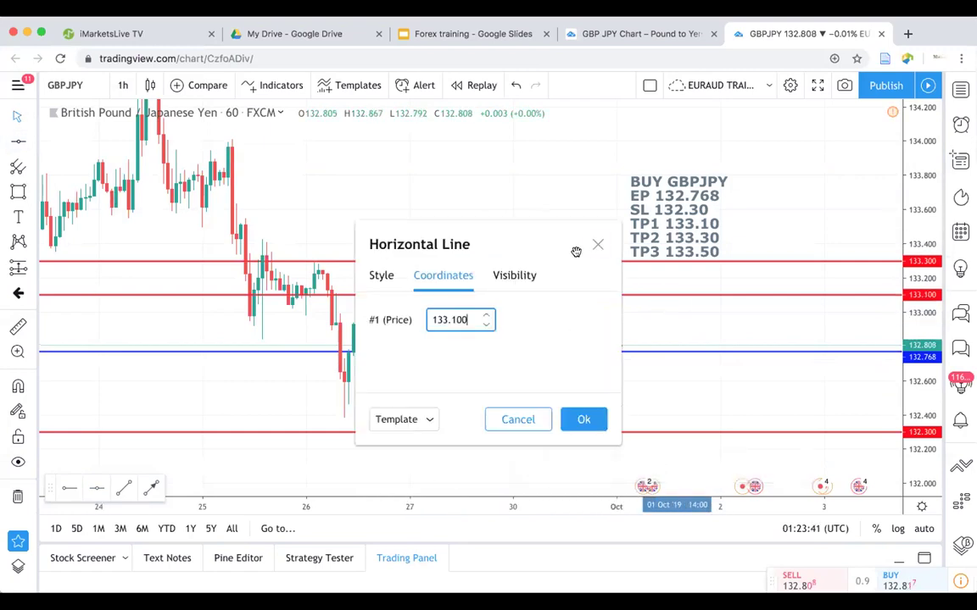
key("Escape")
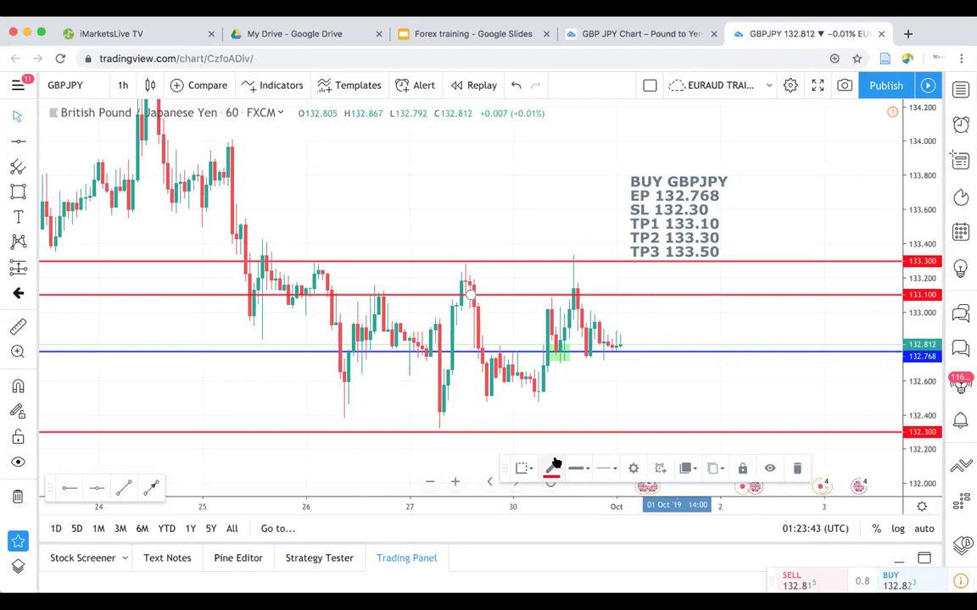
left_click(553, 466)
left_click(599, 523)
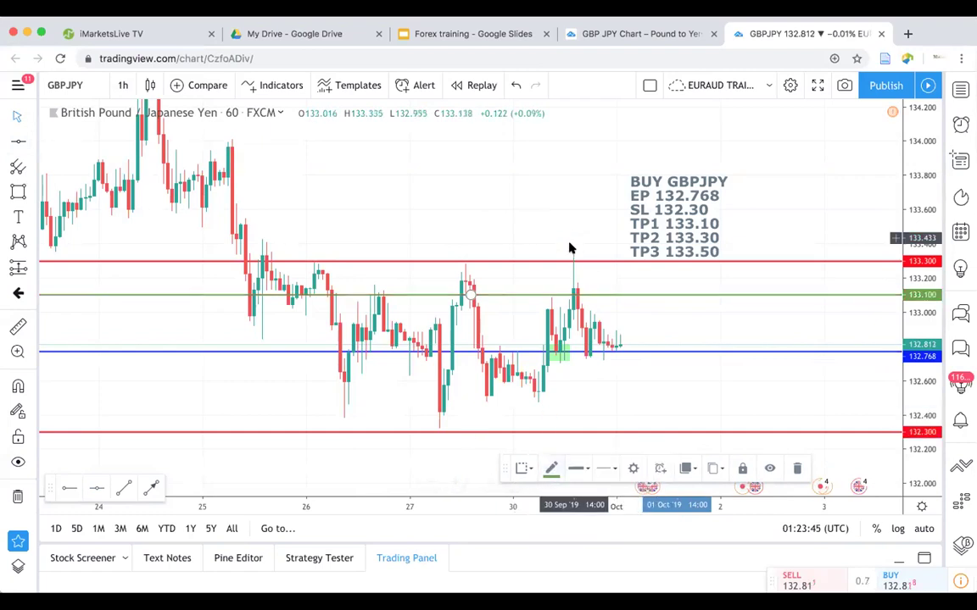
left_click(552, 468)
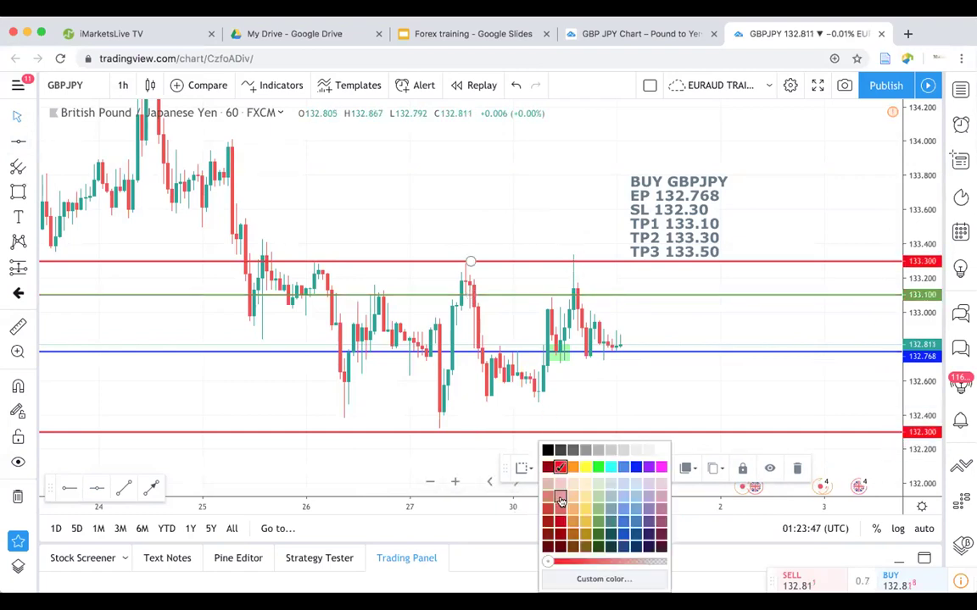
left_click(598, 523)
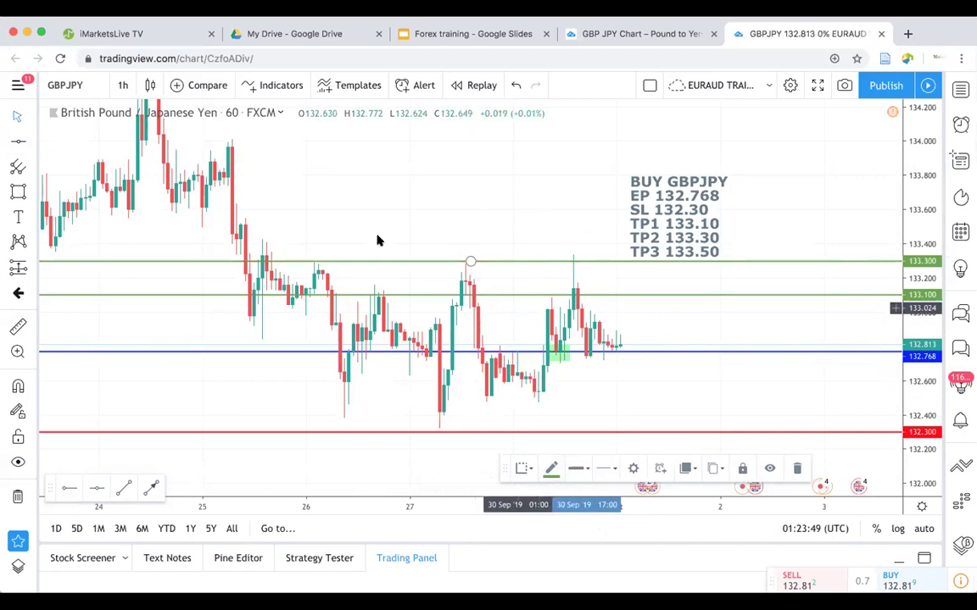
Add a third take-profit line at 133.500 and move the signal note above it, anchored at about 134.060
left_click(67, 152)
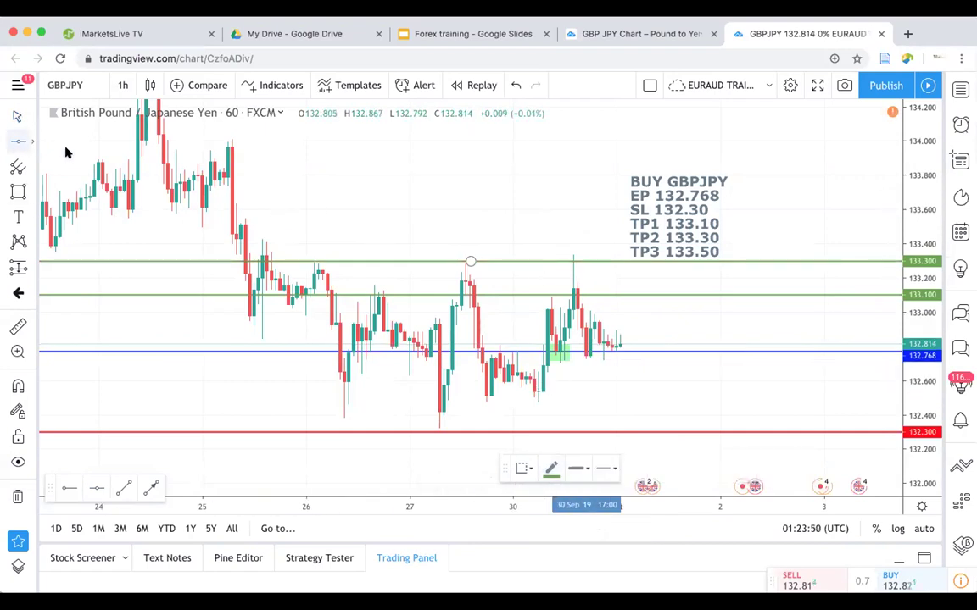
left_click(532, 222)
double_click(530, 222)
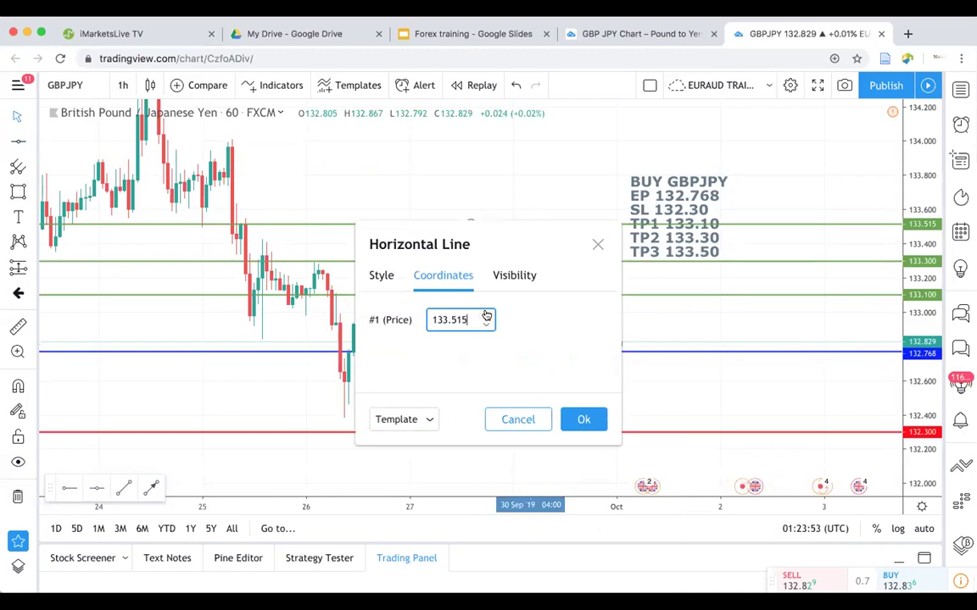
left_click(585, 419)
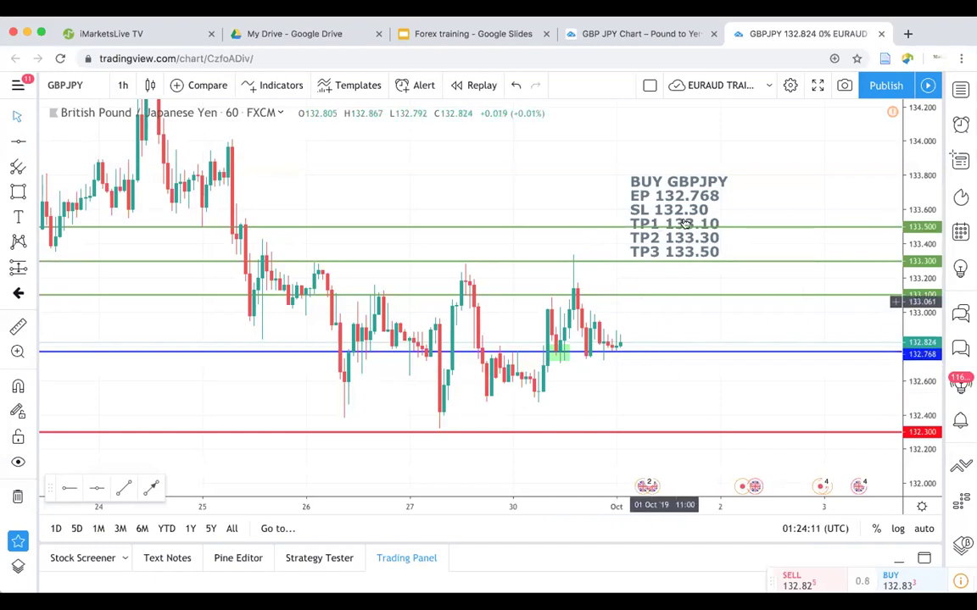
left_click_drag(683, 217, 683, 155)
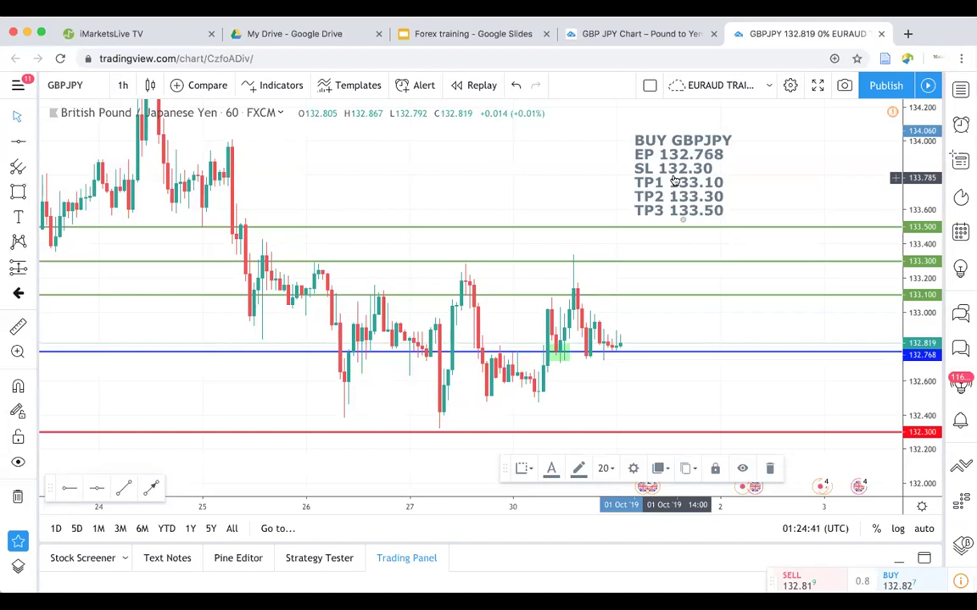
Draw three vertical arrows beyond the latest candles, from the entry line up to the 133.100, 133.300 and 133.500 take-profit lines
left_click(32, 140)
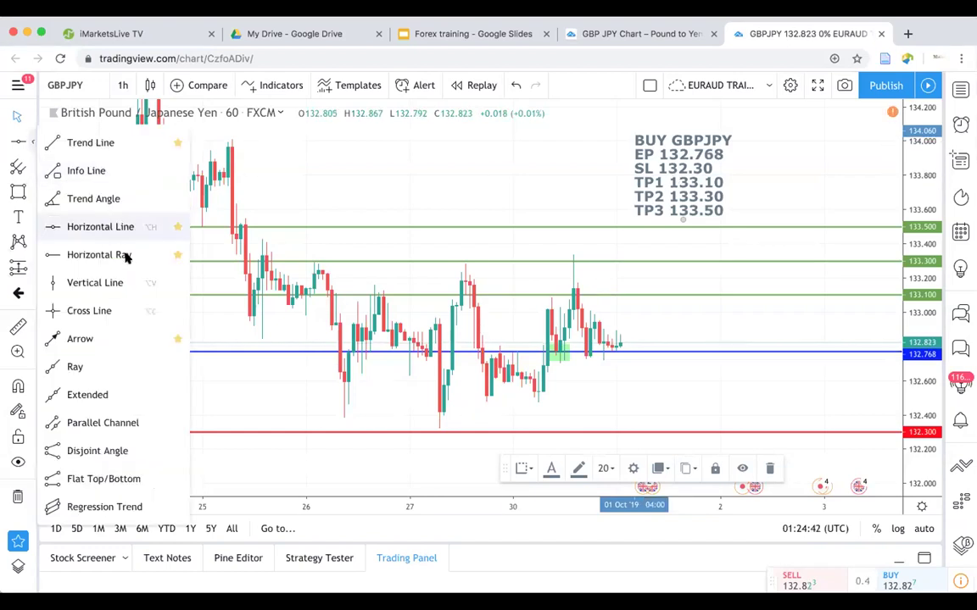
left_click(108, 338)
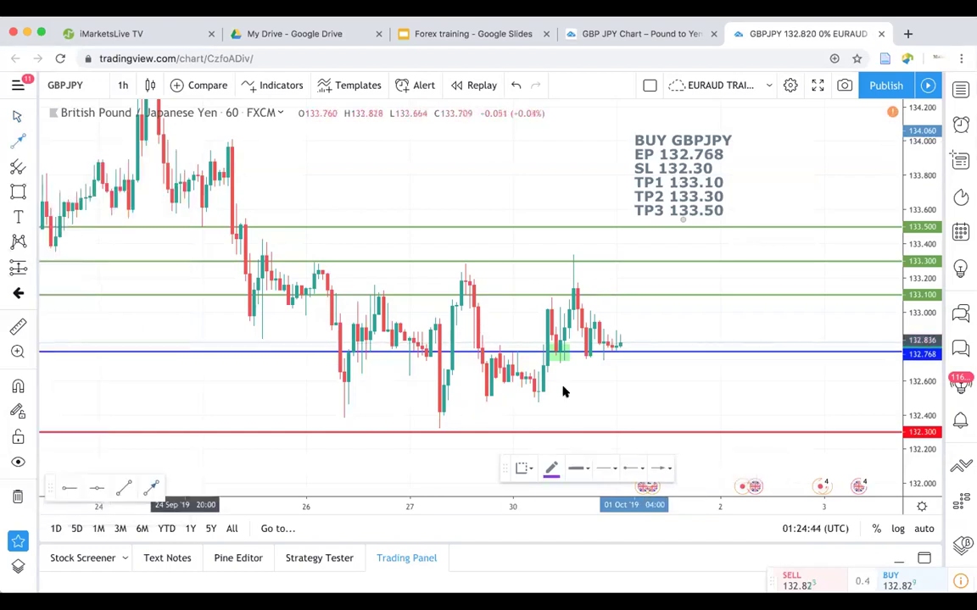
left_click(641, 351)
left_click(641, 300)
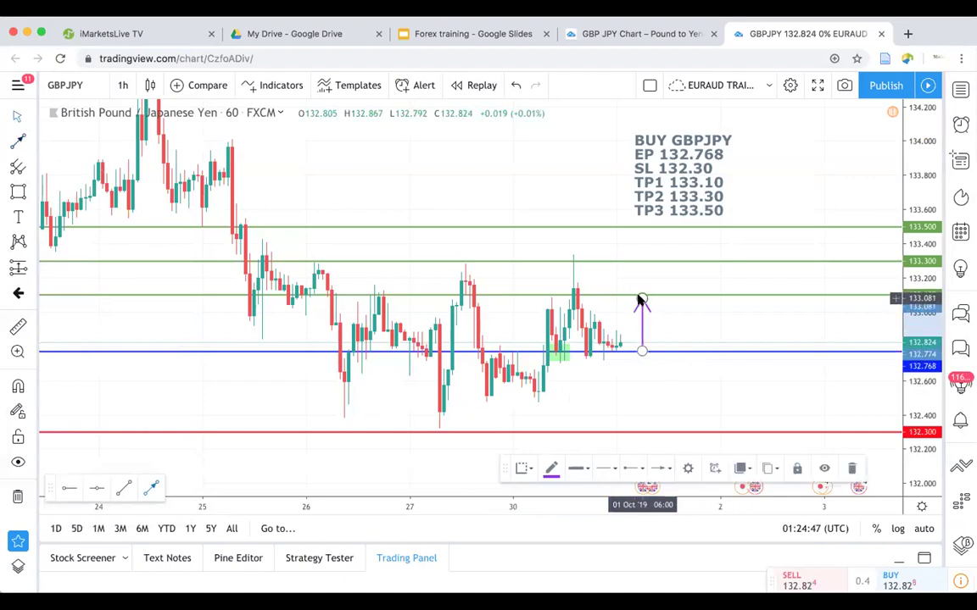
left_click(21, 143)
left_click(681, 351)
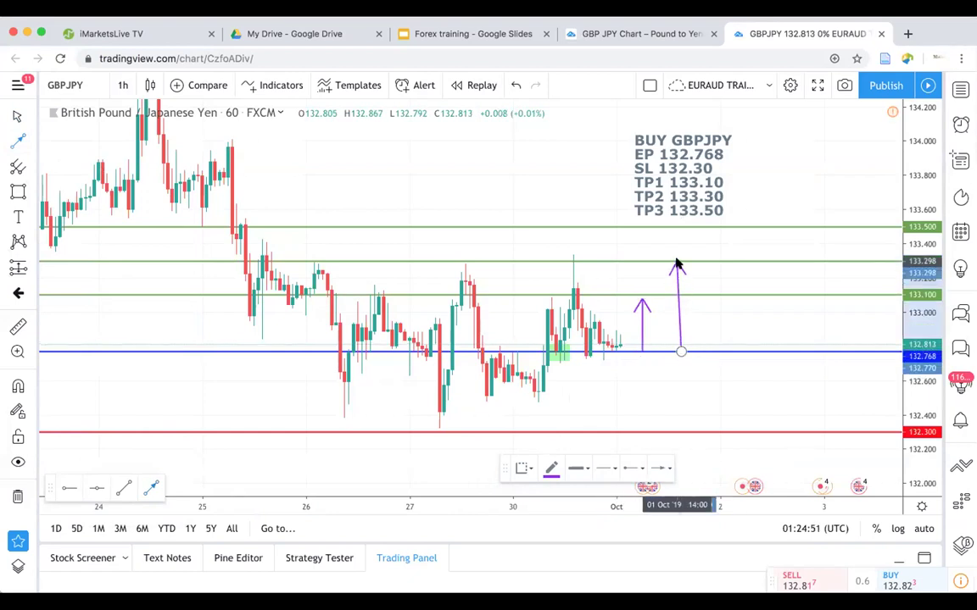
left_click(680, 266)
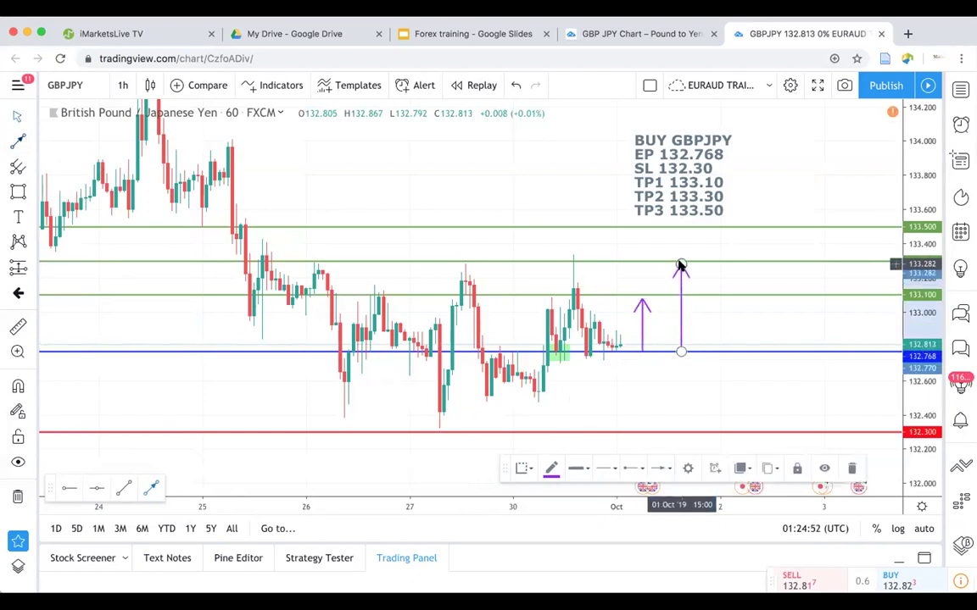
left_click(16, 137)
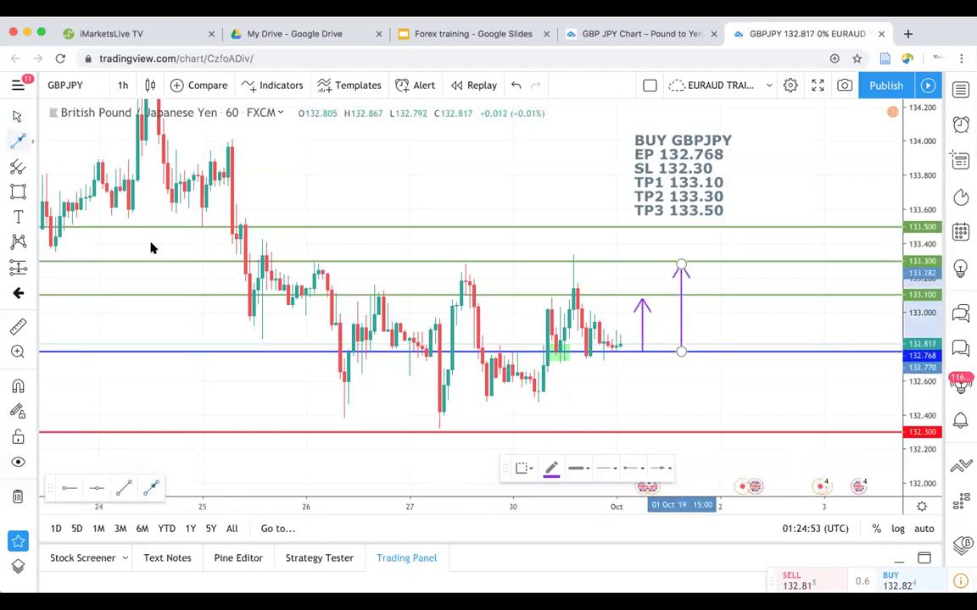
left_click(715, 351)
left_click(714, 227)
Draw another arrow from the entry line up to the 133.100 line, beyond the three purple arrows, and recolour it orange
left_click_drag(708, 394, 608, 364)
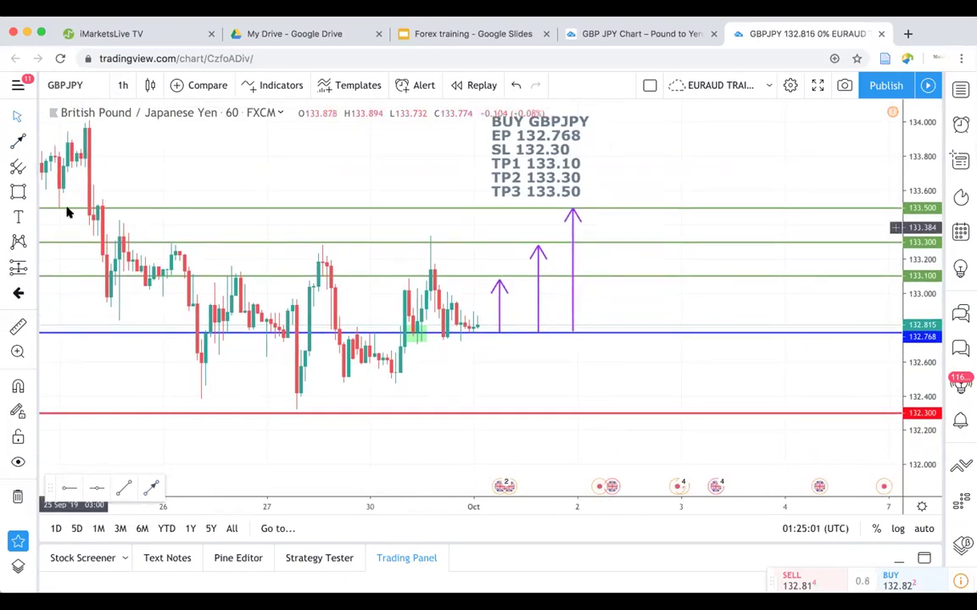
left_click(15, 141)
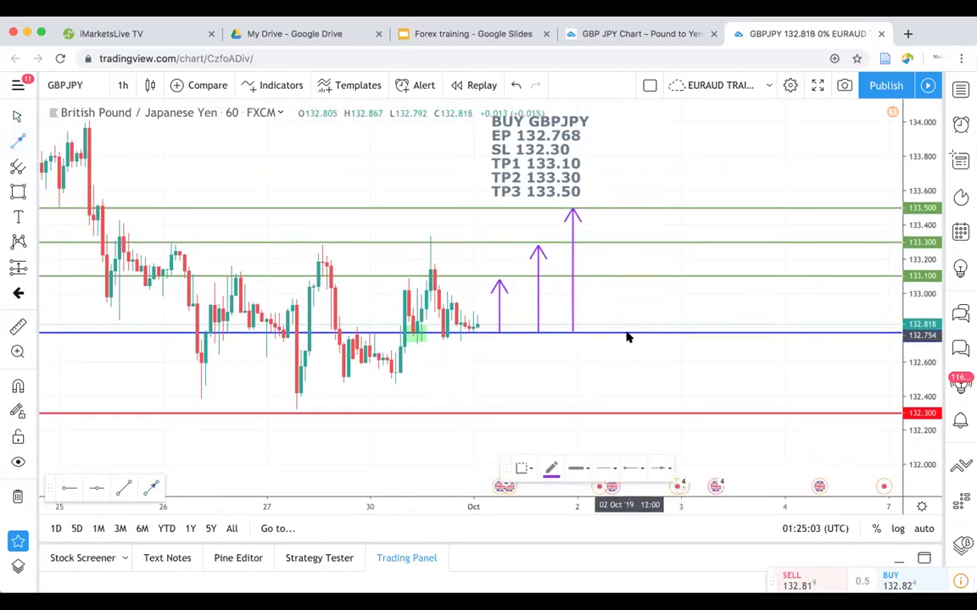
left_click_drag(641, 332, 641, 282)
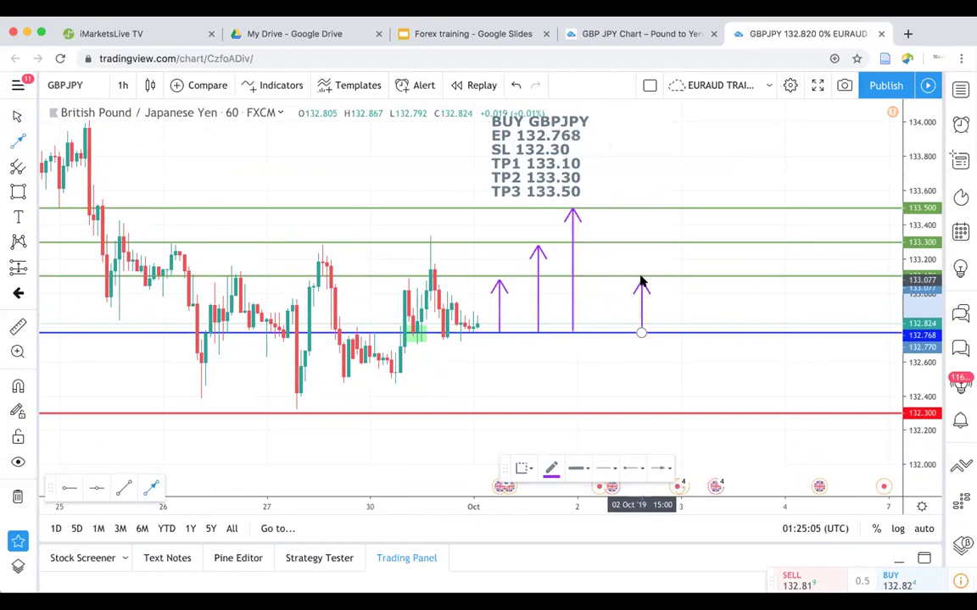
left_click(551, 468)
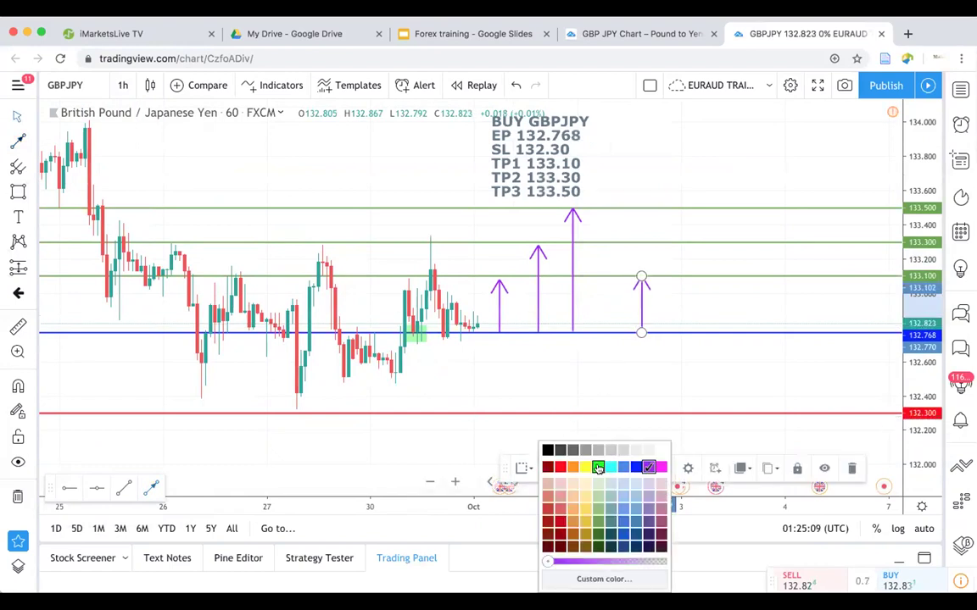
left_click(571, 467)
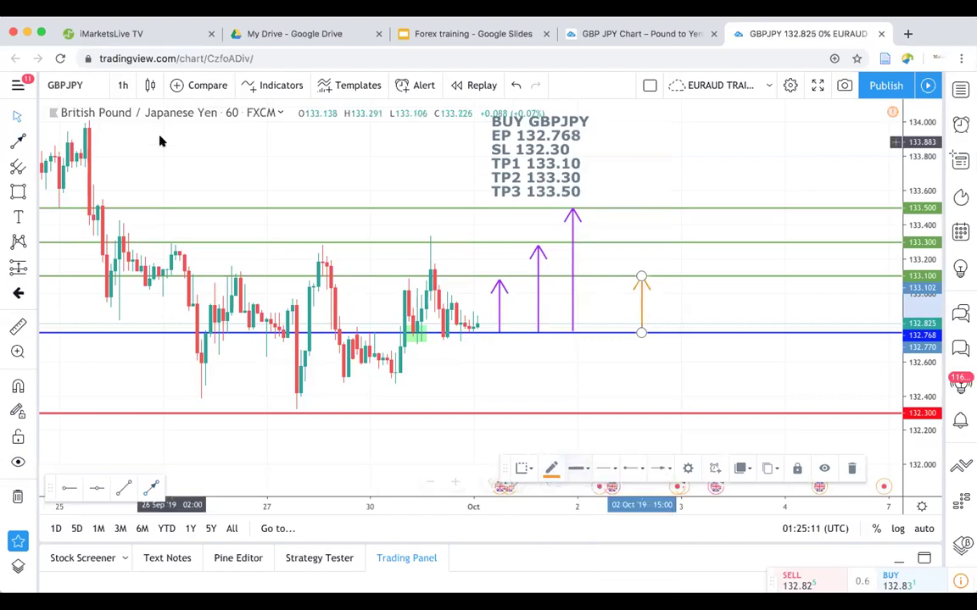
Draw two more orange arrows stepping up from the 133.100 line to 133.300 and from 133.300 to 133.500
left_click(17, 140)
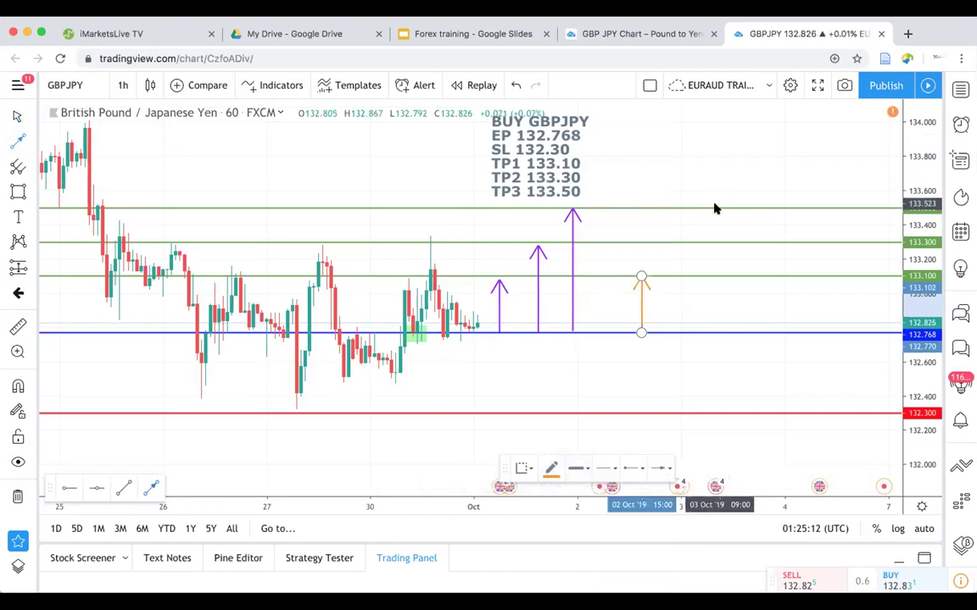
left_click(655, 276)
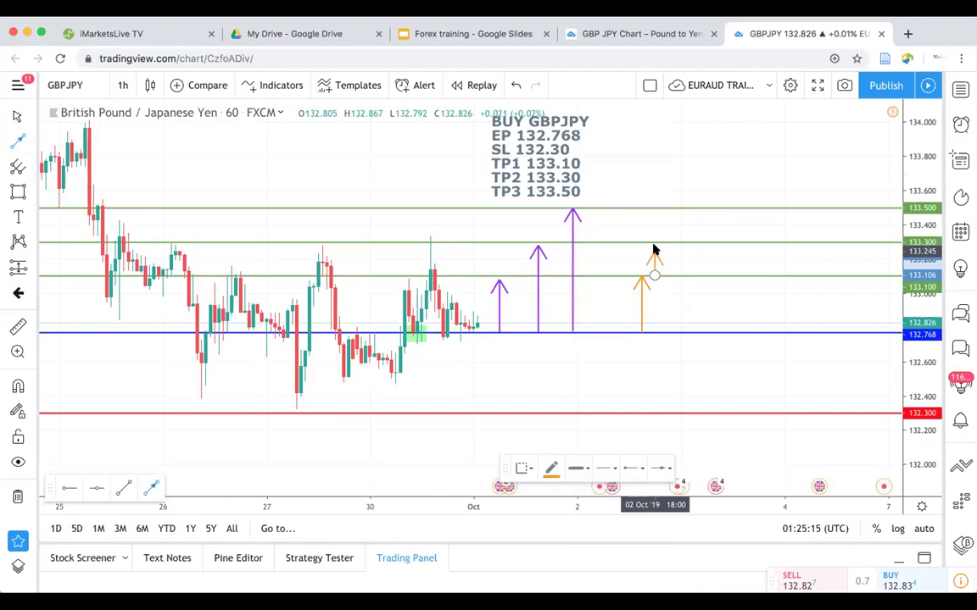
left_click(655, 243)
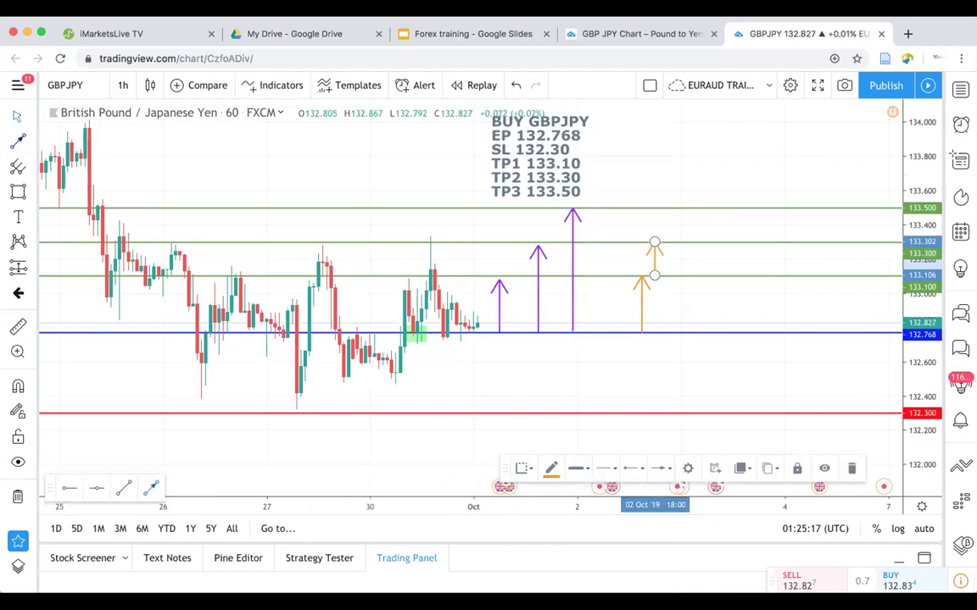
left_click(18, 142)
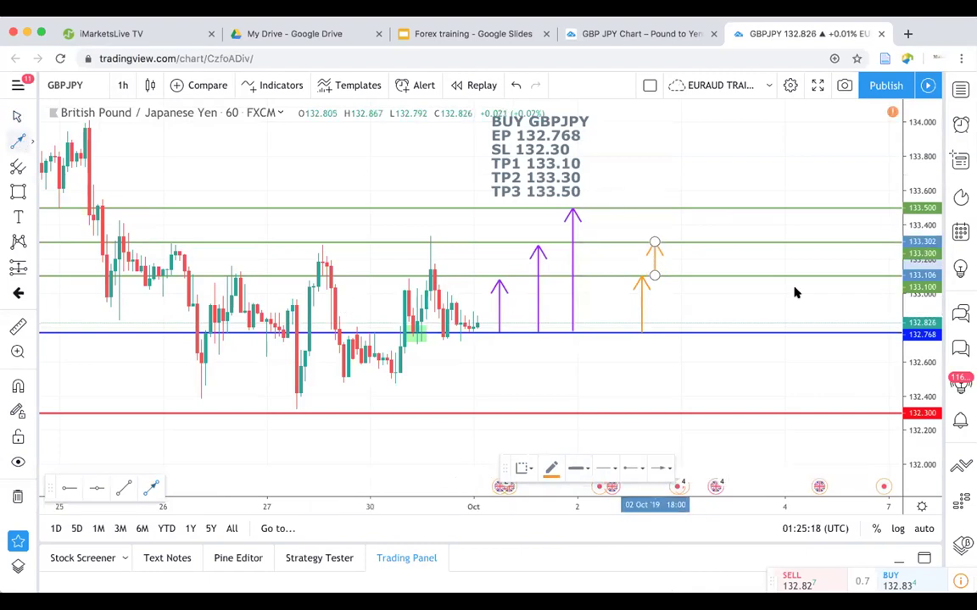
left_click(672, 240)
left_click(671, 207)
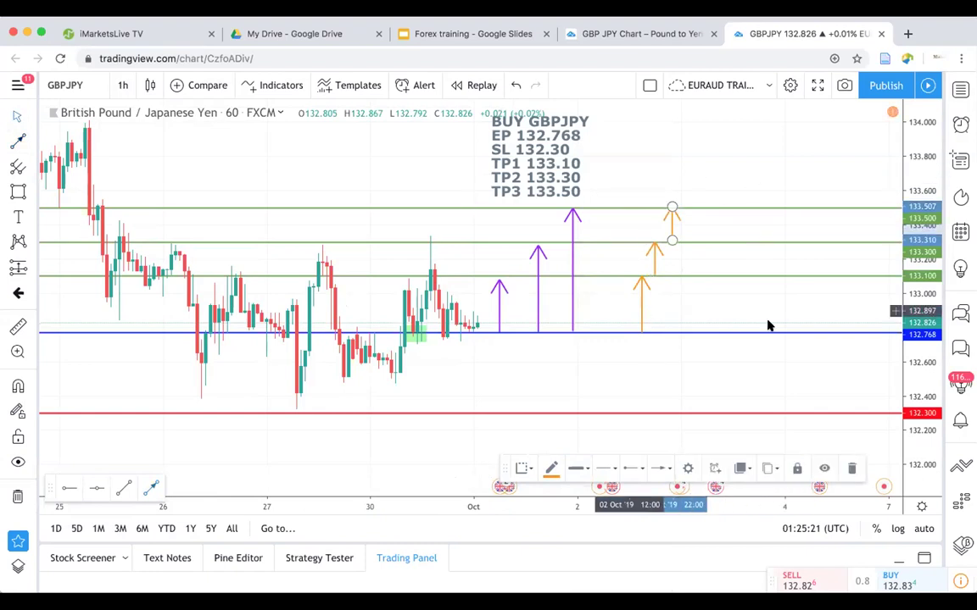
left_click(642, 303)
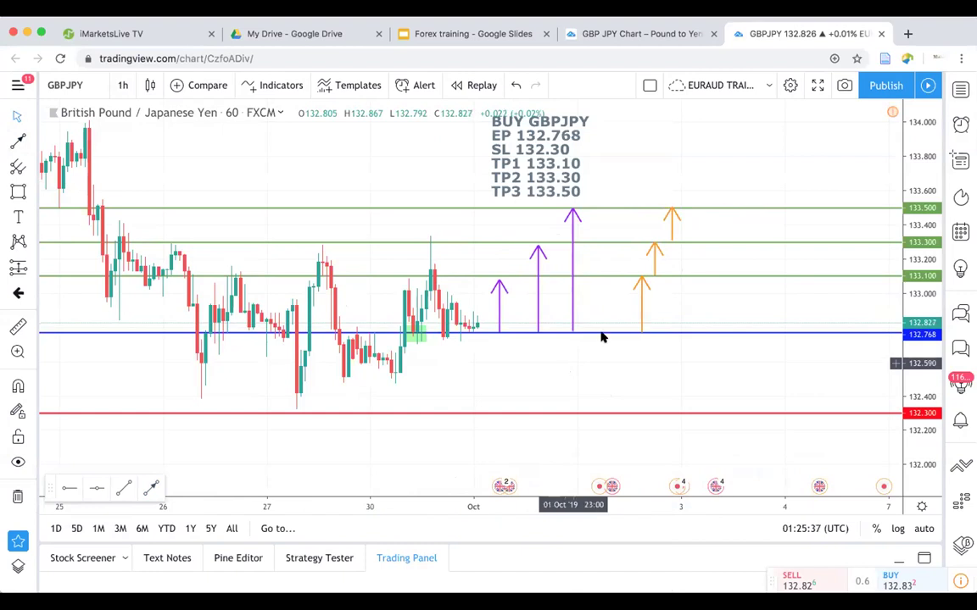
Delete the three purple arrows between the entry line and the take-profit lines
left_click_drag(680, 169, 735, 213)
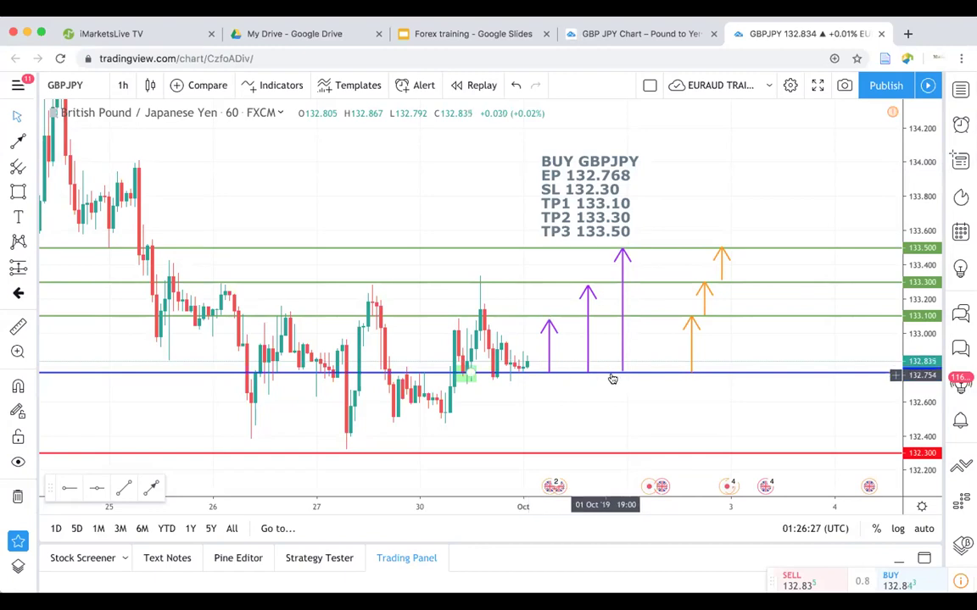
left_click(549, 346)
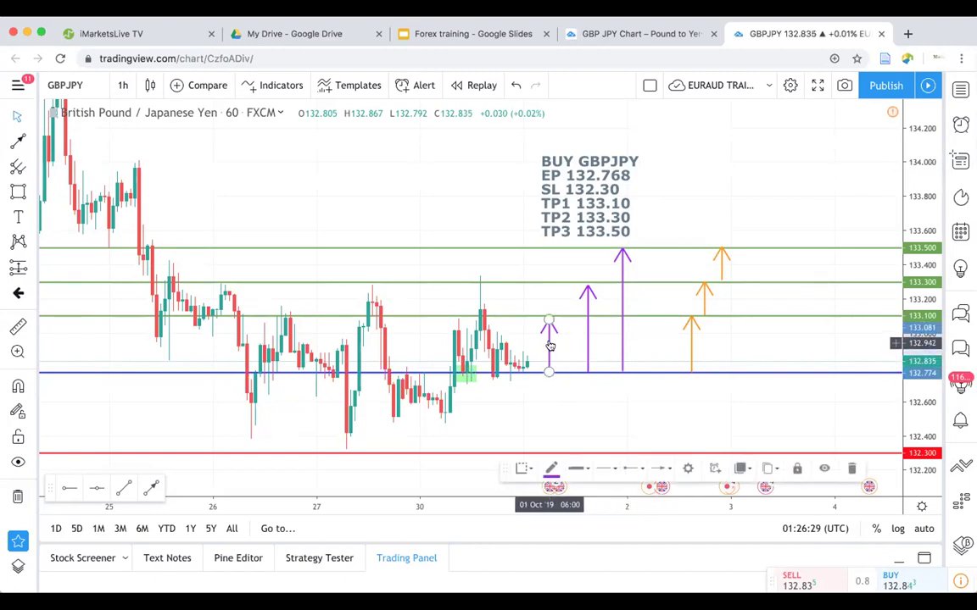
key("Delete")
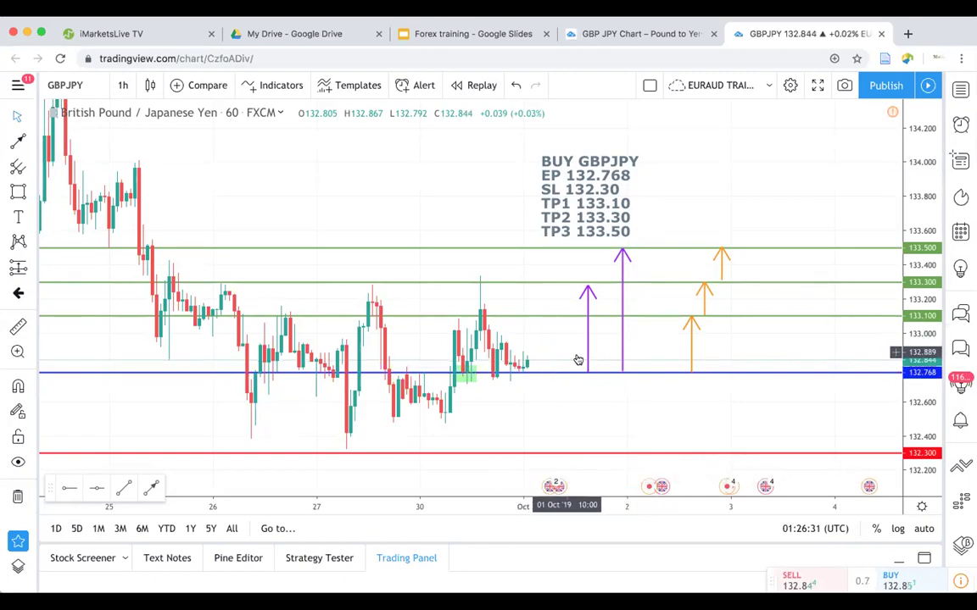
left_click(585, 363)
key("Delete")
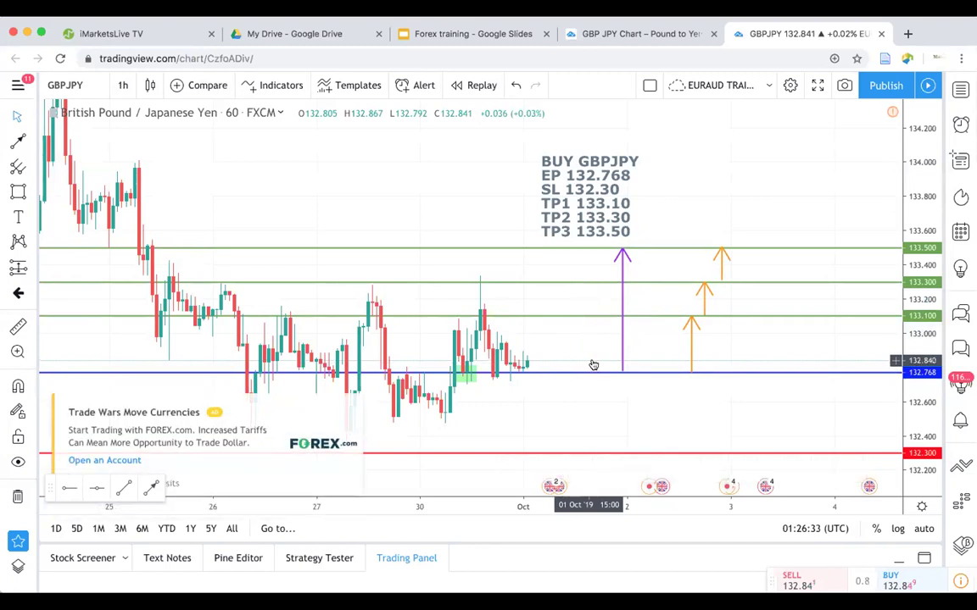
left_click(620, 370)
key("Delete")
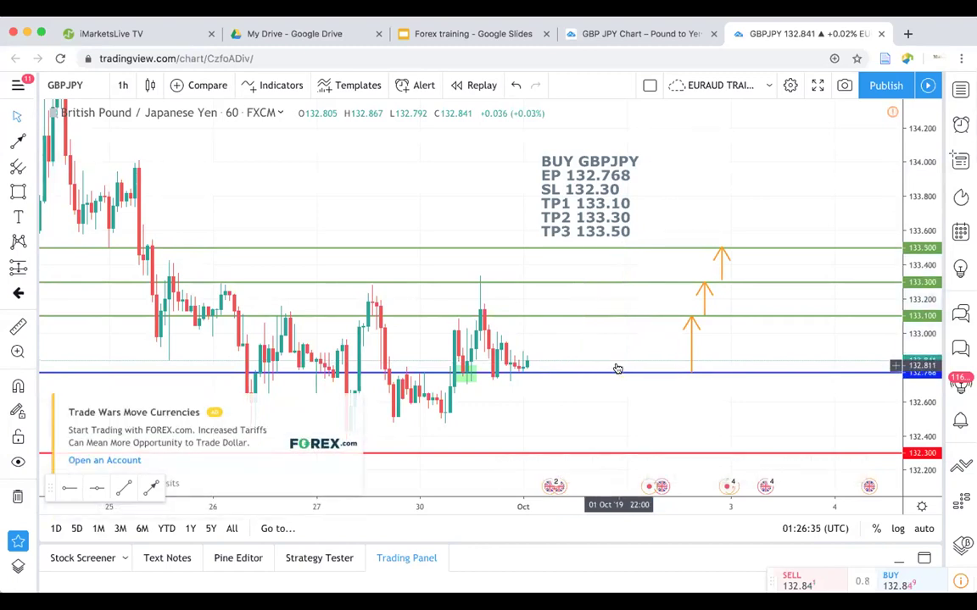
Delete the three orange arrows stepping up between the entry and take-profit lines
left_click(688, 365)
key("Delete")
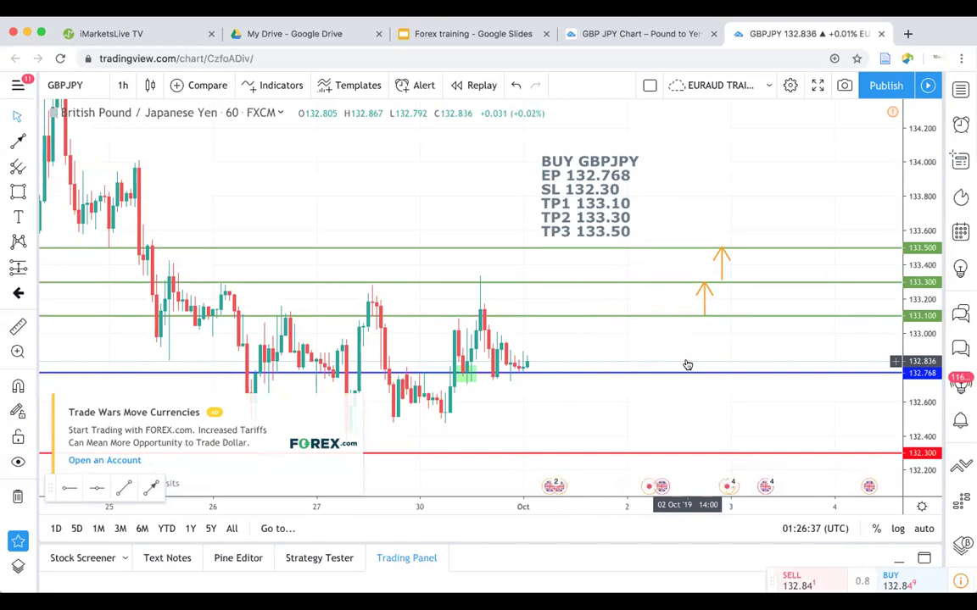
left_click(703, 297)
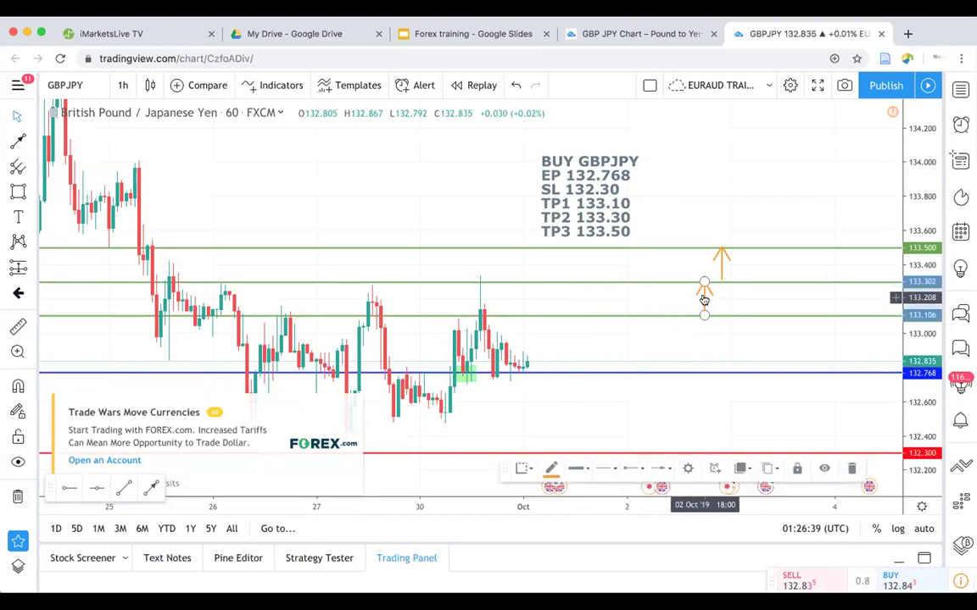
key("Delete")
left_click(721, 266)
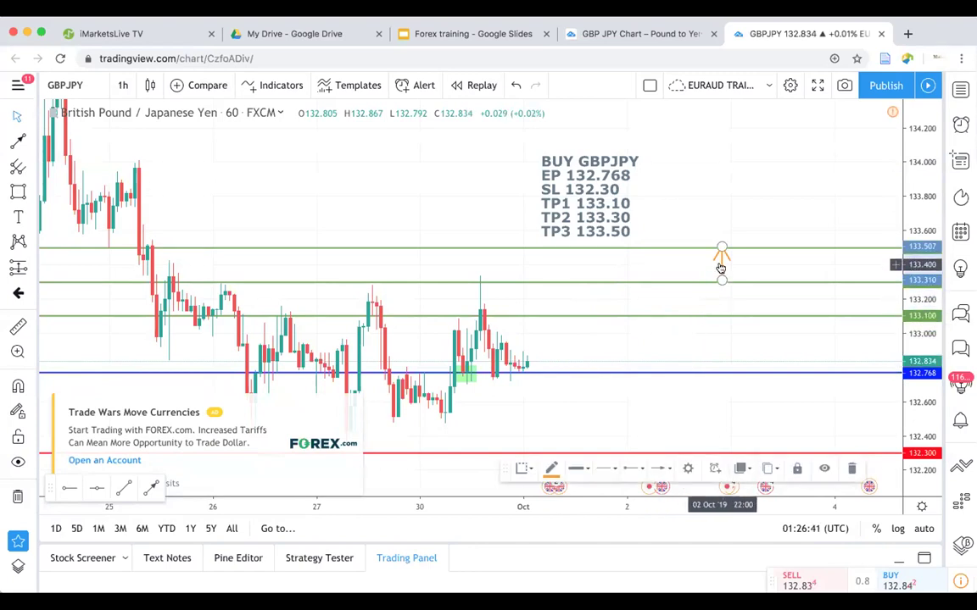
key("backslash")
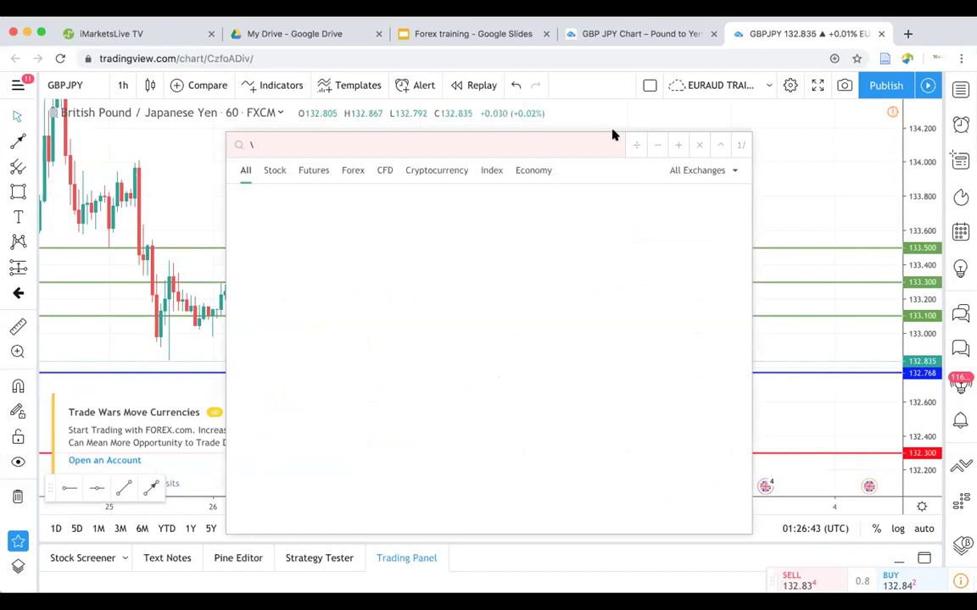
left_click(829, 172)
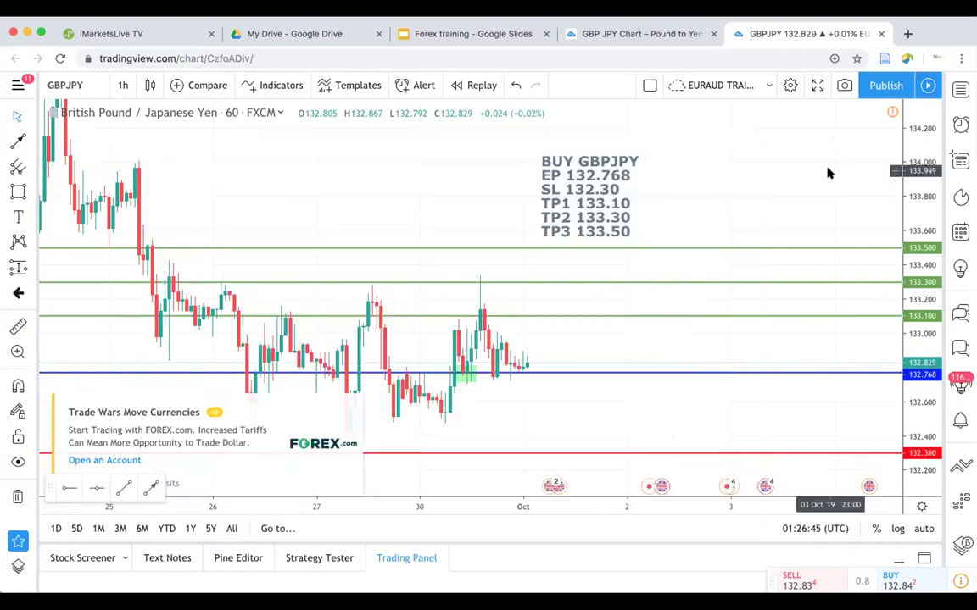
Add another horizontal line and set its price to 132.768, on the entry level
left_click(32, 145)
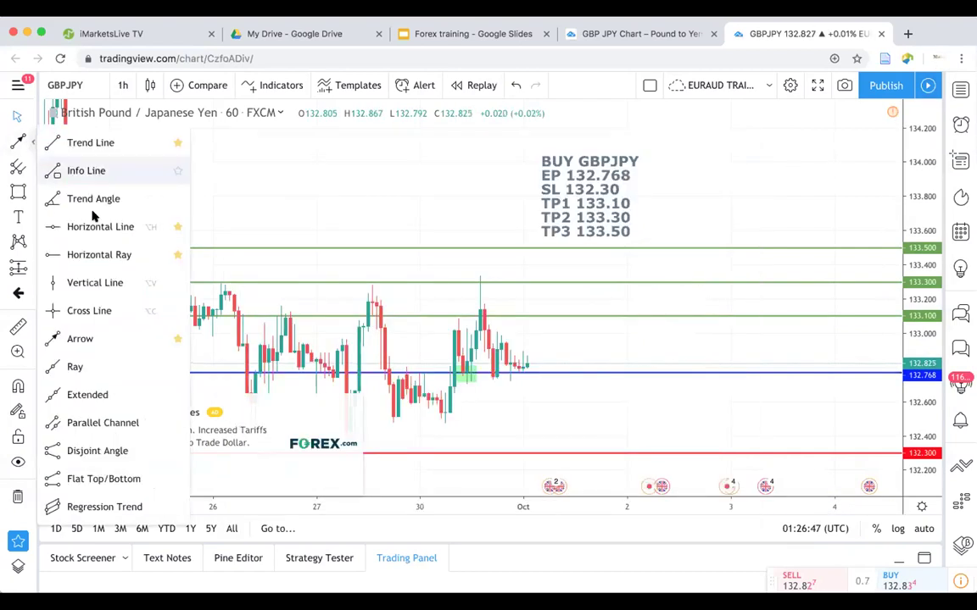
left_click(98, 225)
left_click(560, 350)
double_click(561, 350)
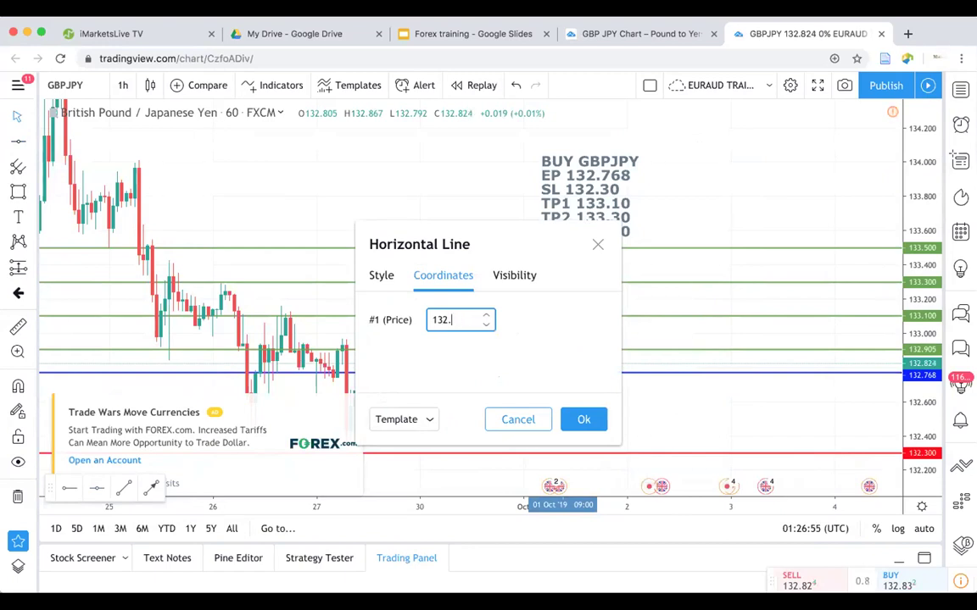
type("132.768")
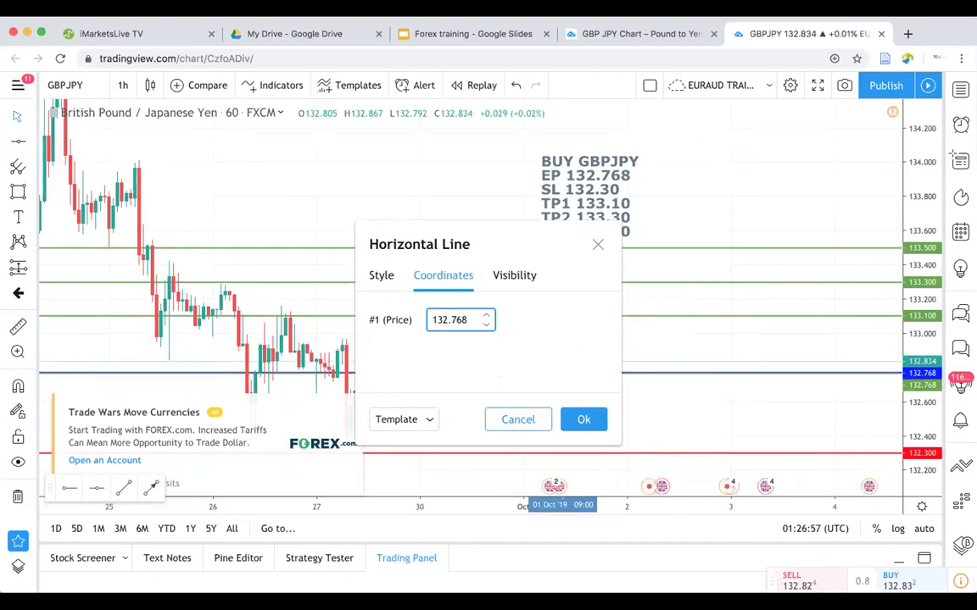
left_click(570, 422)
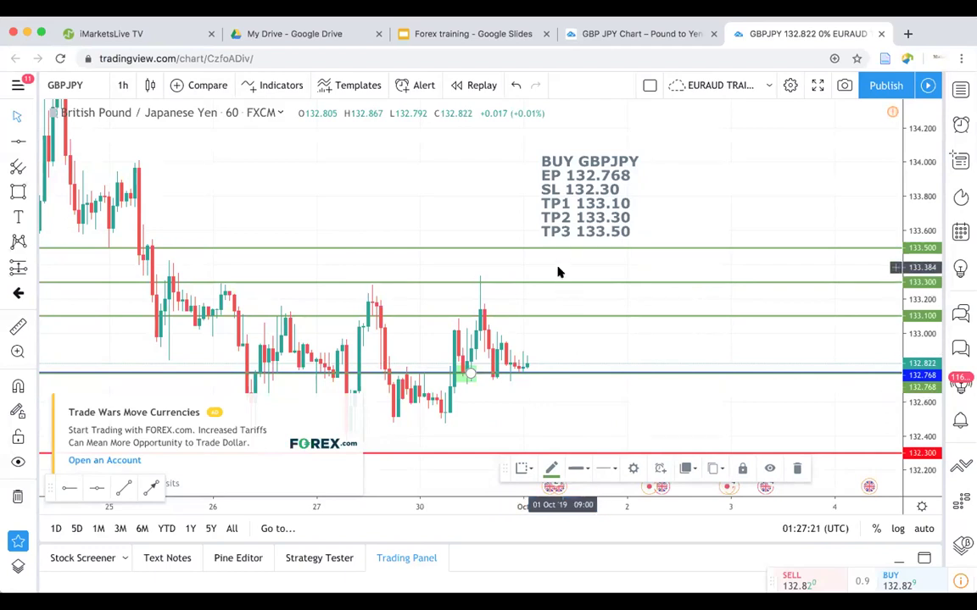
Shift the 133.300 take-profit line slightly down to 133.292 and deselect it
mouse_move(561, 281)
left_mouse_down()
mouse_move(561, 293)
mouse_move(561, 281)
left_mouse_up()
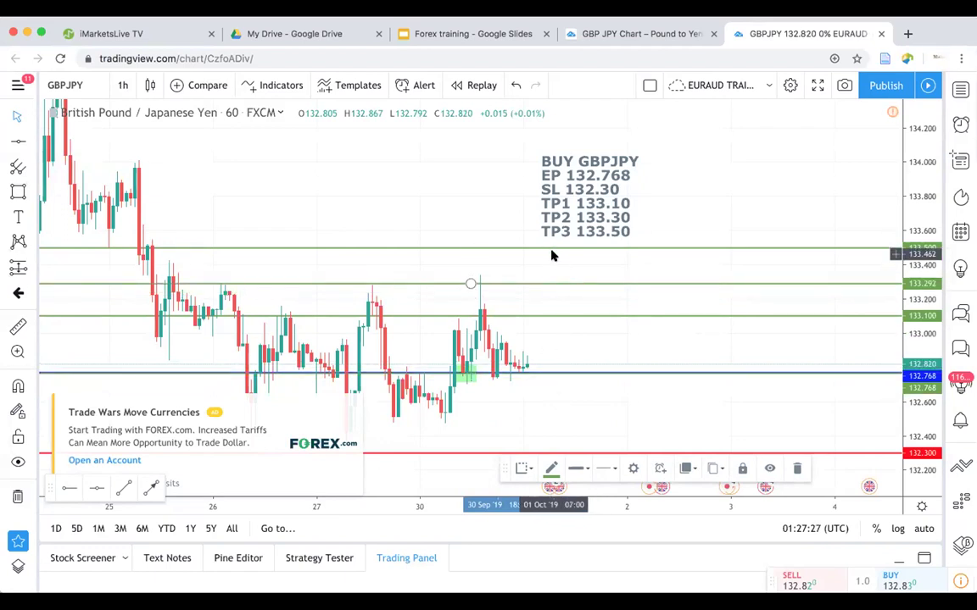
left_click(549, 406)
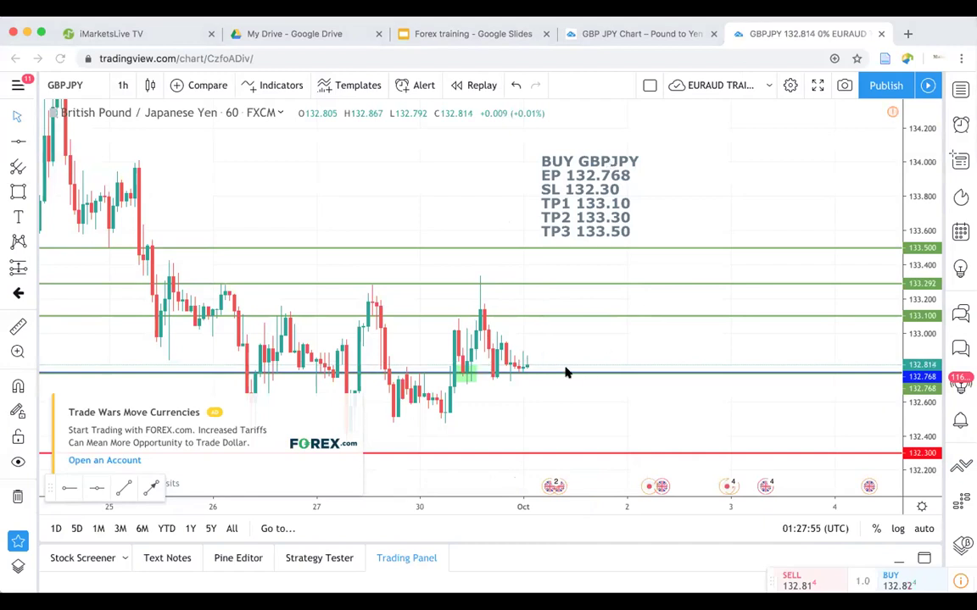
Add a horizontal line above the latest candles, recolour it orange and move it to about 132.983
left_click_drag(530, 397, 576, 393)
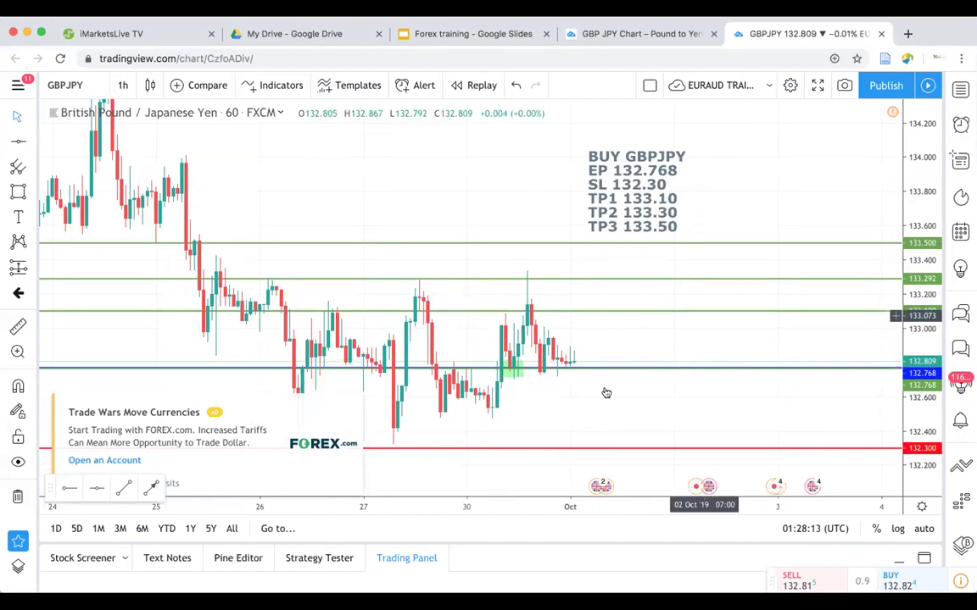
scroll(586, 406, "up", 3)
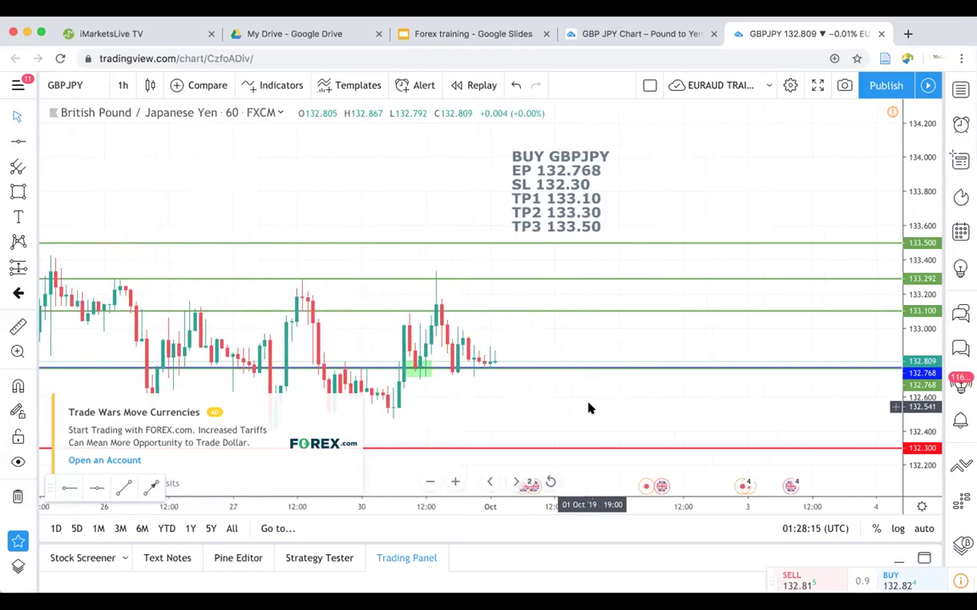
left_click_drag(626, 397, 709, 323)
scroll(709, 324, "up", 3)
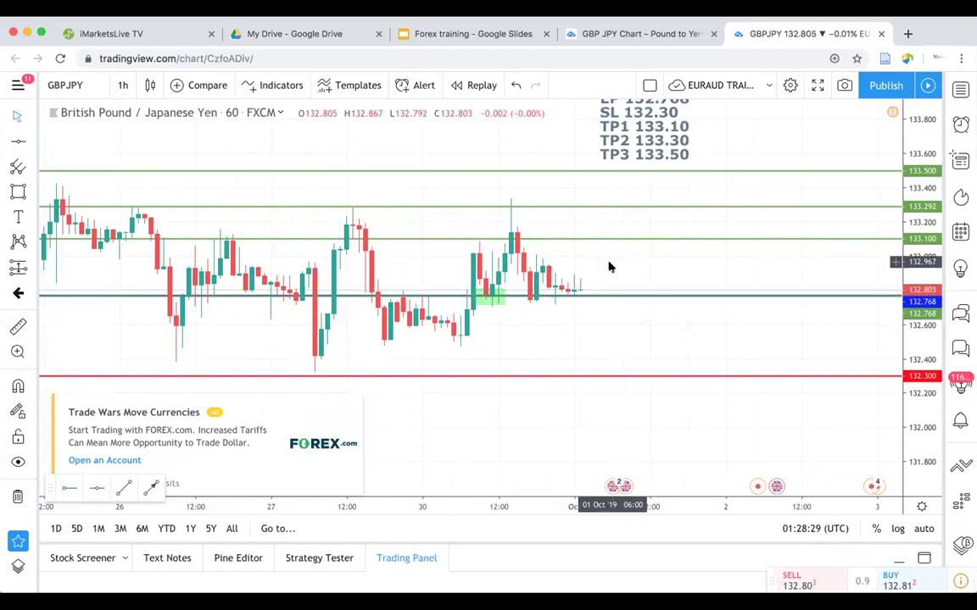
left_click_drag(610, 264, 613, 308)
left_click(21, 141)
left_click(596, 319)
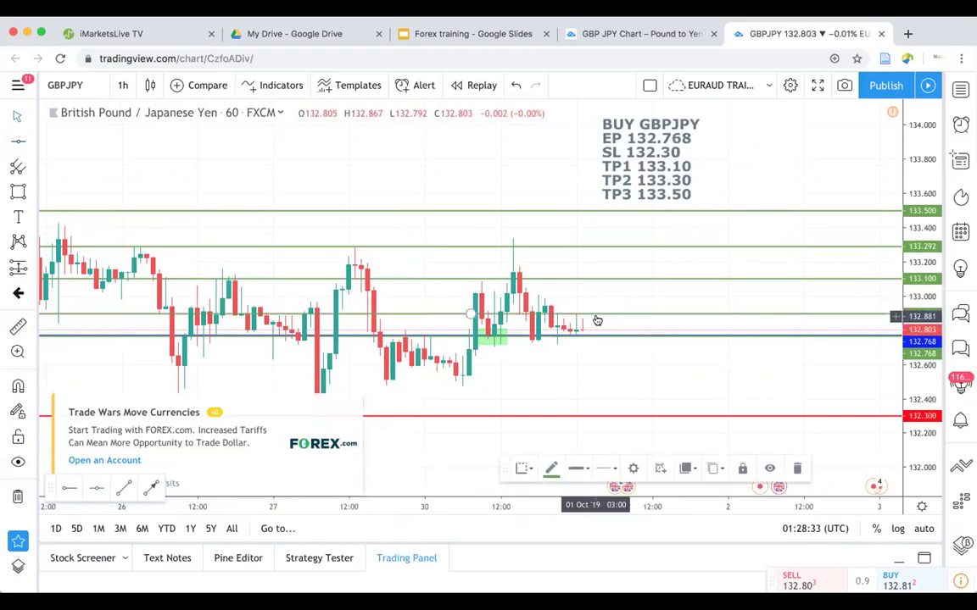
left_click_drag(594, 323, 595, 312)
left_click(570, 469)
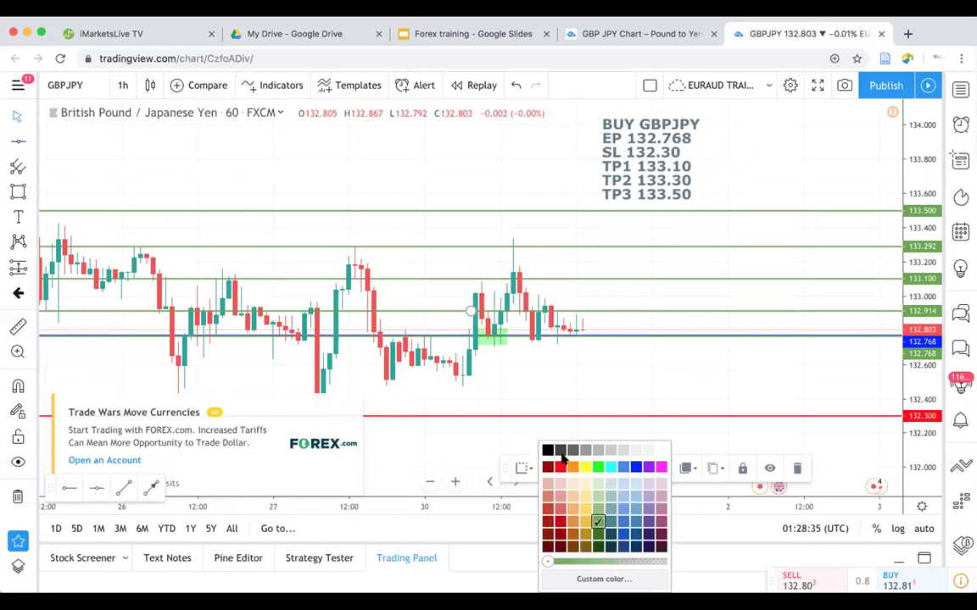
left_click(571, 469)
mouse_move(573, 316)
left_mouse_down()
mouse_move(572, 301)
mouse_move(578, 329)
mouse_move(577, 297)
left_mouse_up()
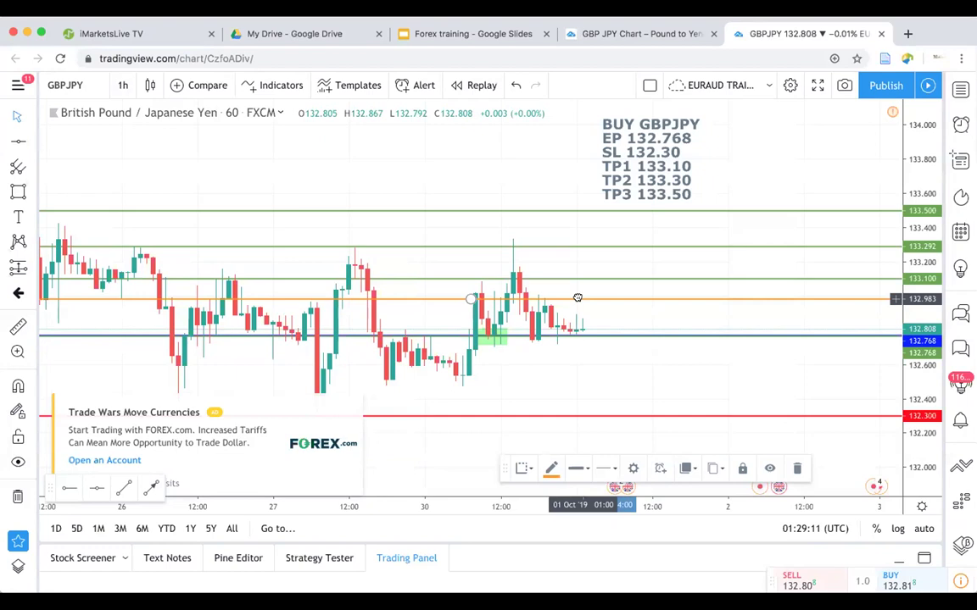
left_click(578, 297)
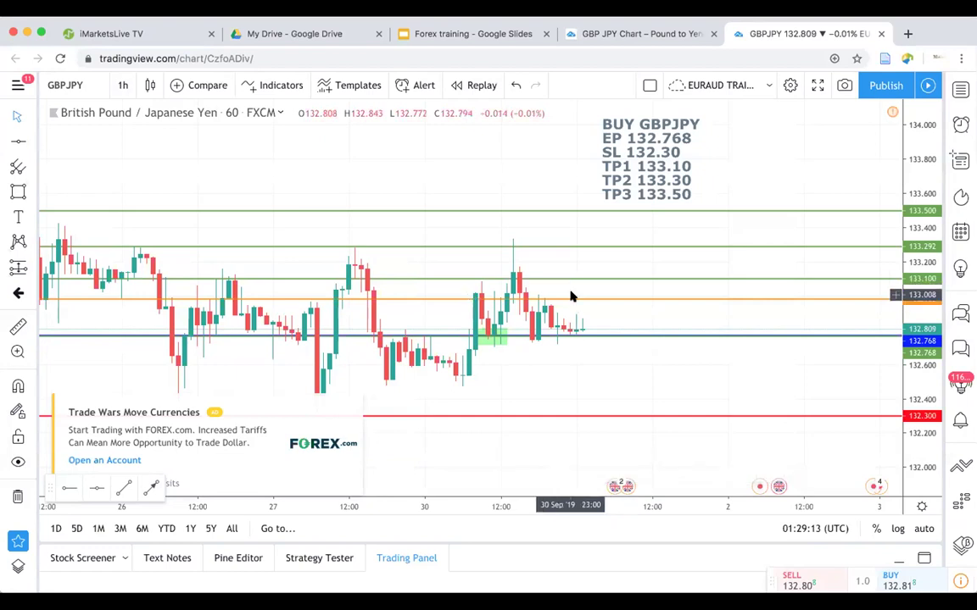
Delete the orange horizontal line above the entry level
left_click_drag(567, 302, 569, 310)
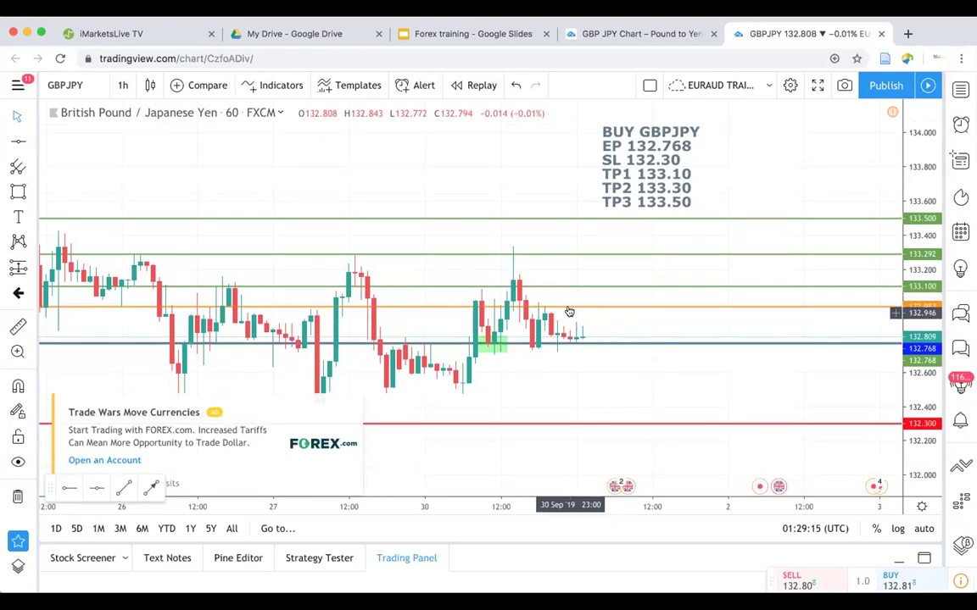
left_click(567, 311)
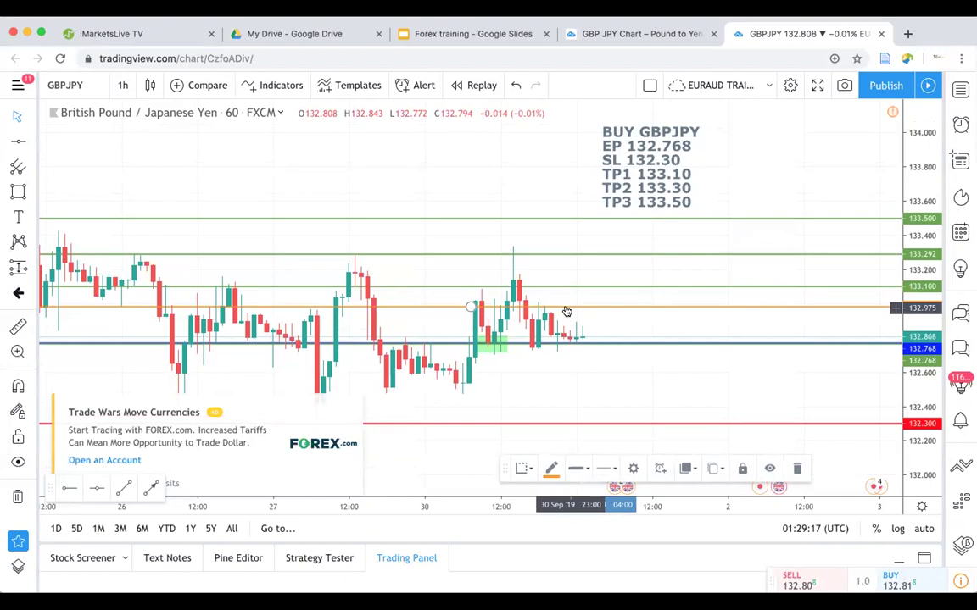
key("Delete")
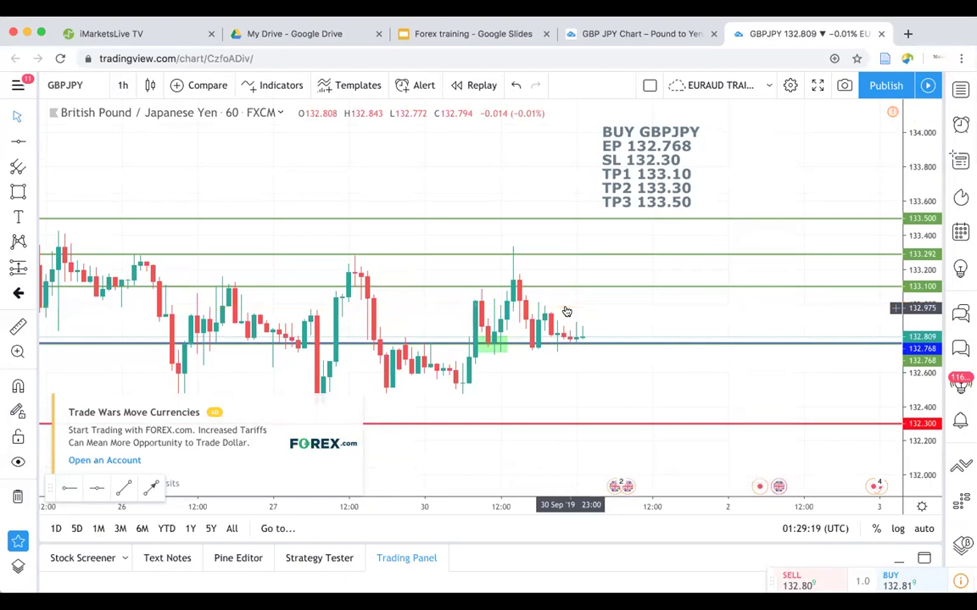
Hide the advertisement covering part of the chart, without starting the free trial
left_click(354, 405)
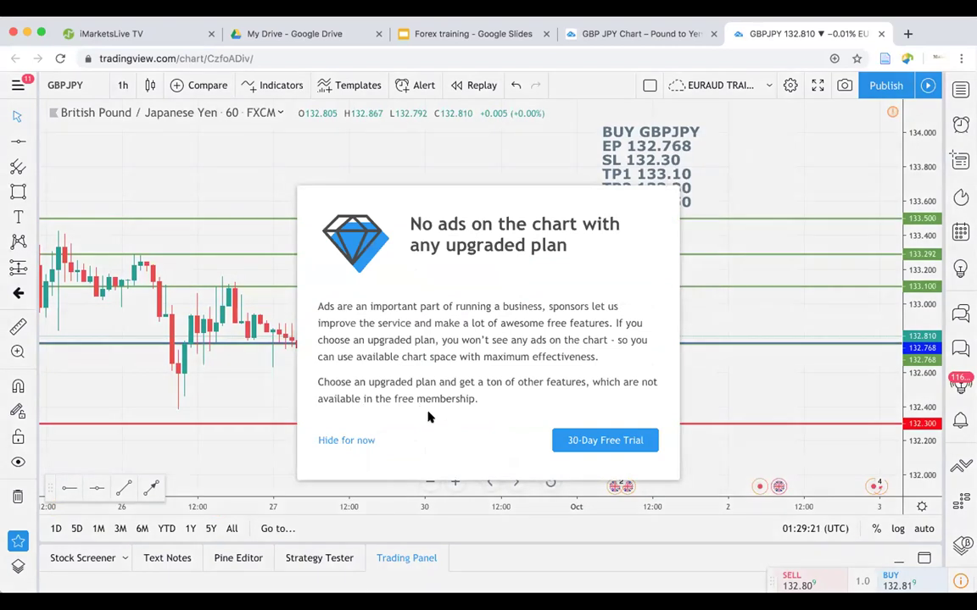
left_click(356, 441)
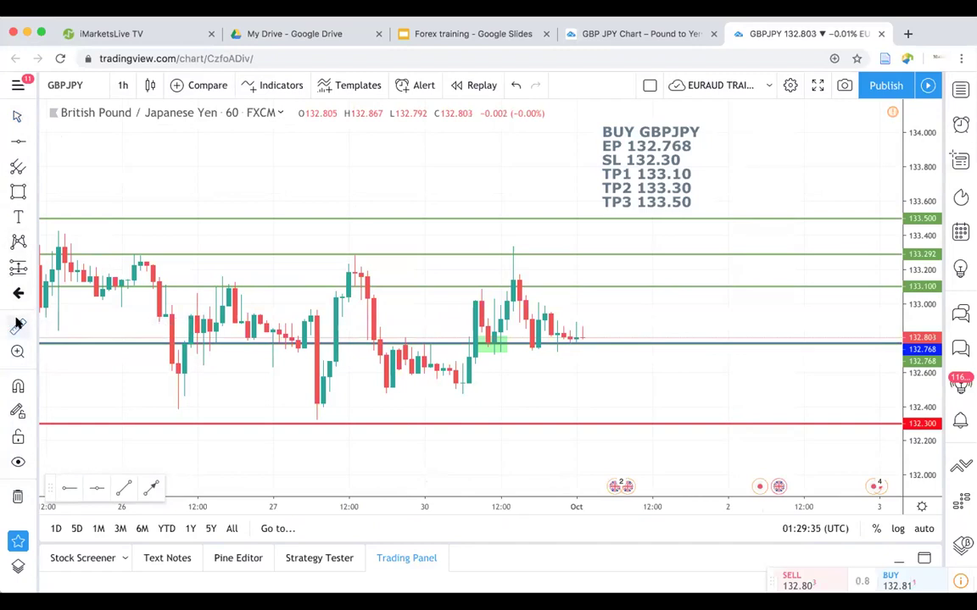
Measure the price move from the entry line up to the first take-profit line, then up to the second one
left_click(17, 324)
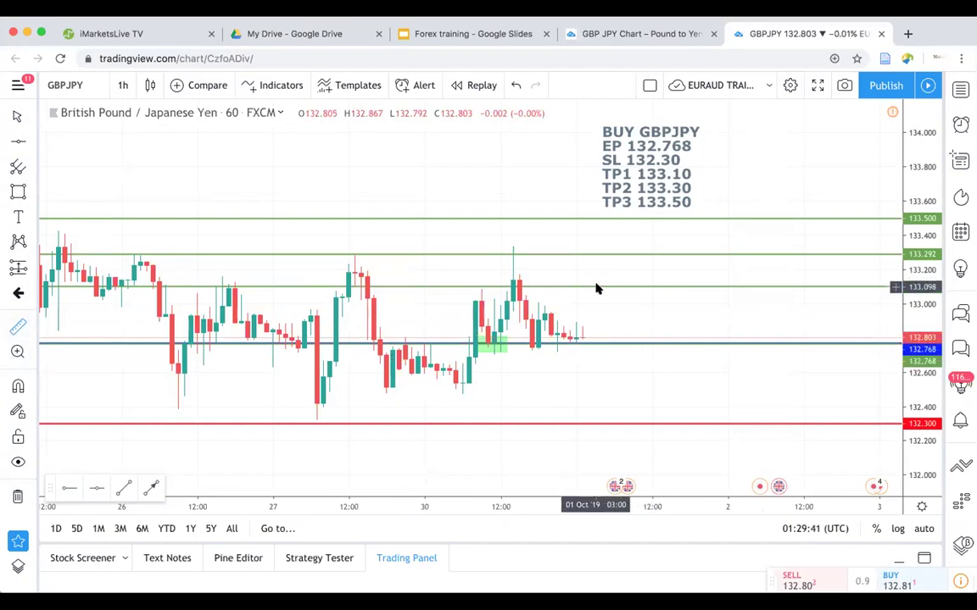
left_click(606, 344)
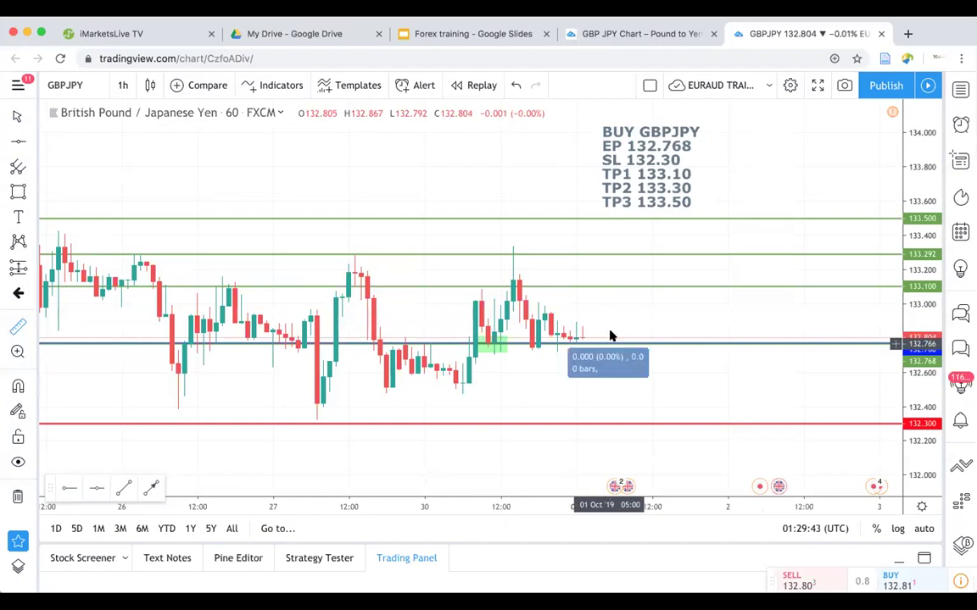
left_click(619, 287)
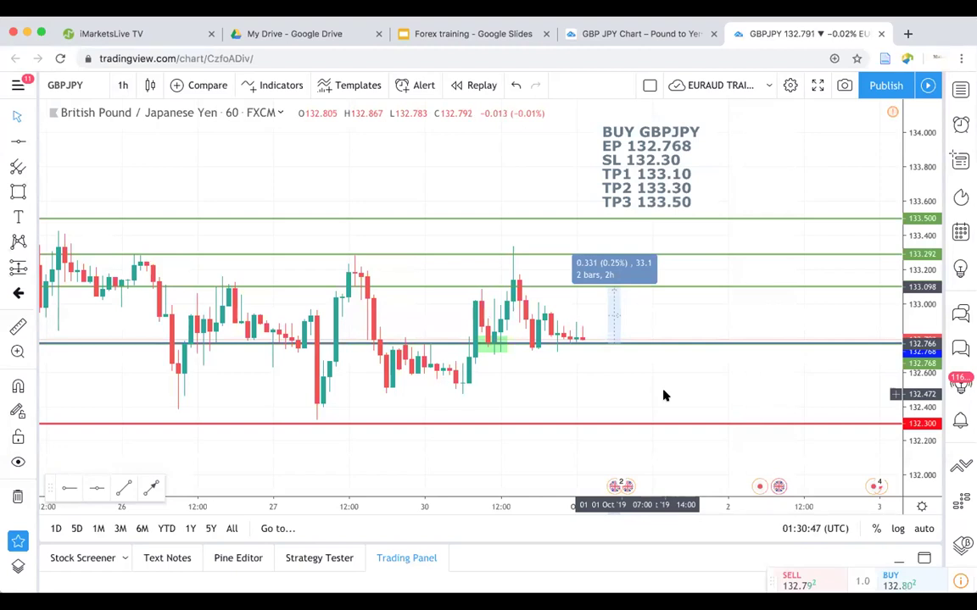
left_click(17, 326)
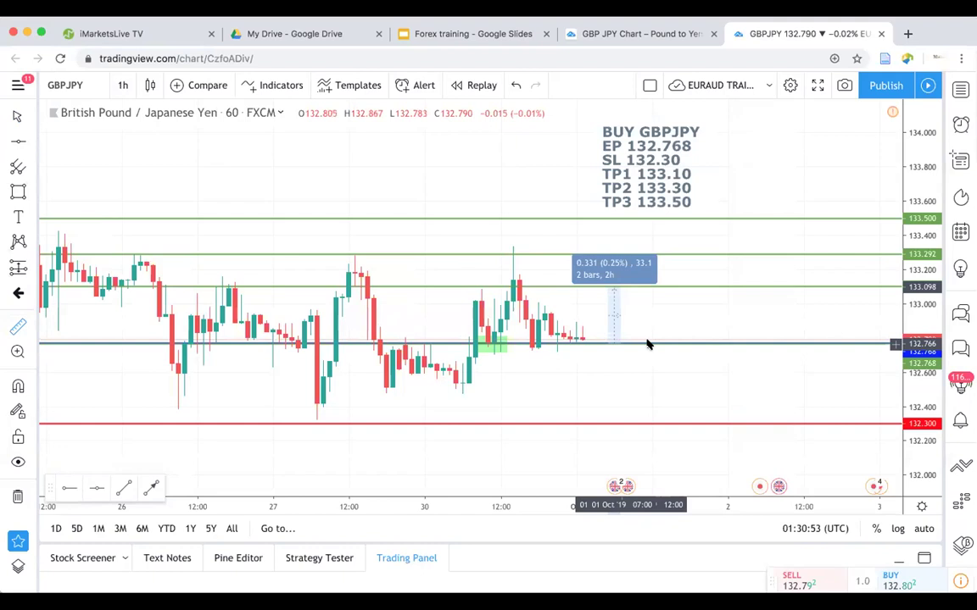
left_click(647, 342)
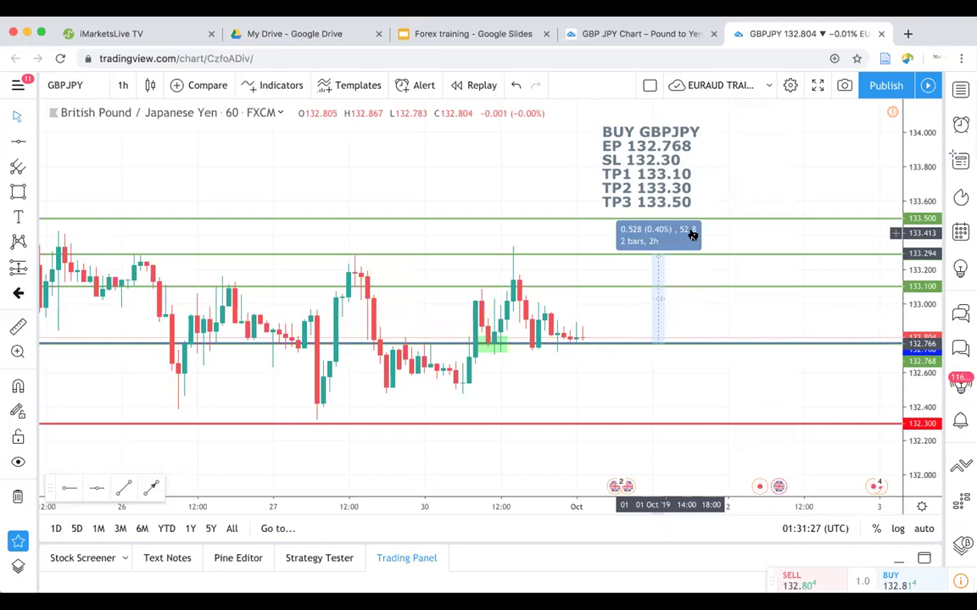
Measure the price move from the entry line up to the third take-profit line, then from the stop-loss line up to the entry line
left_click(18, 327)
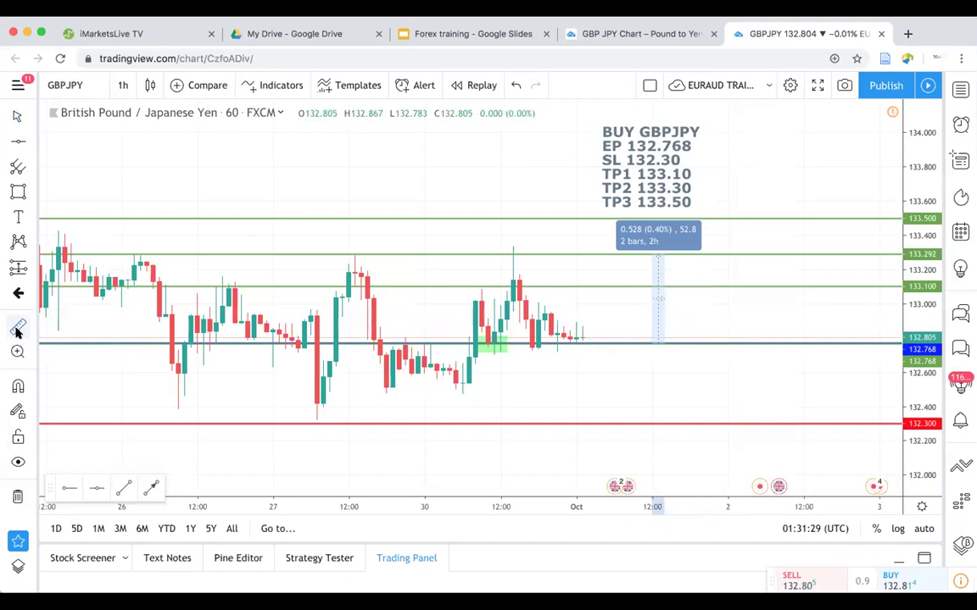
left_click(721, 343)
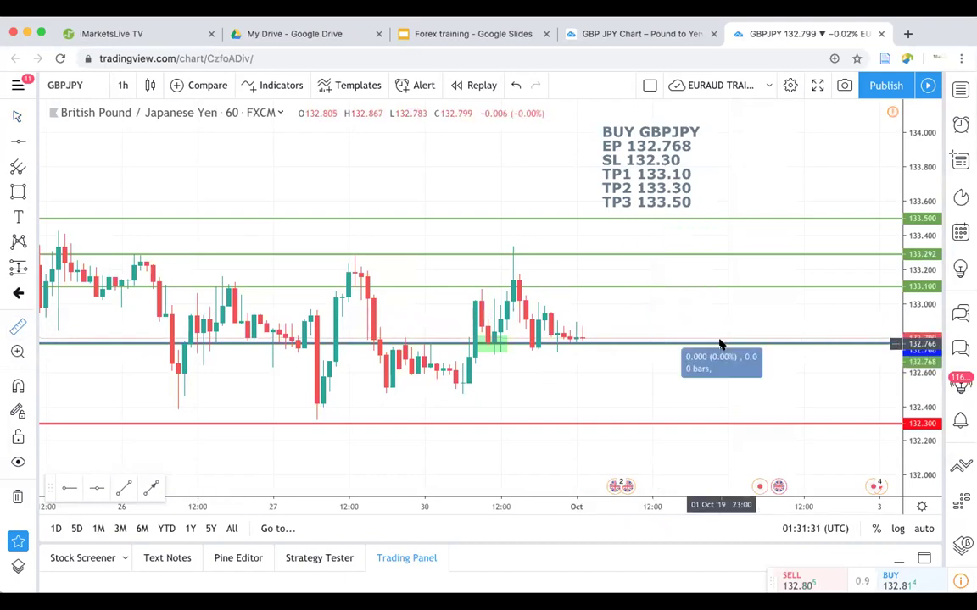
left_click(731, 219)
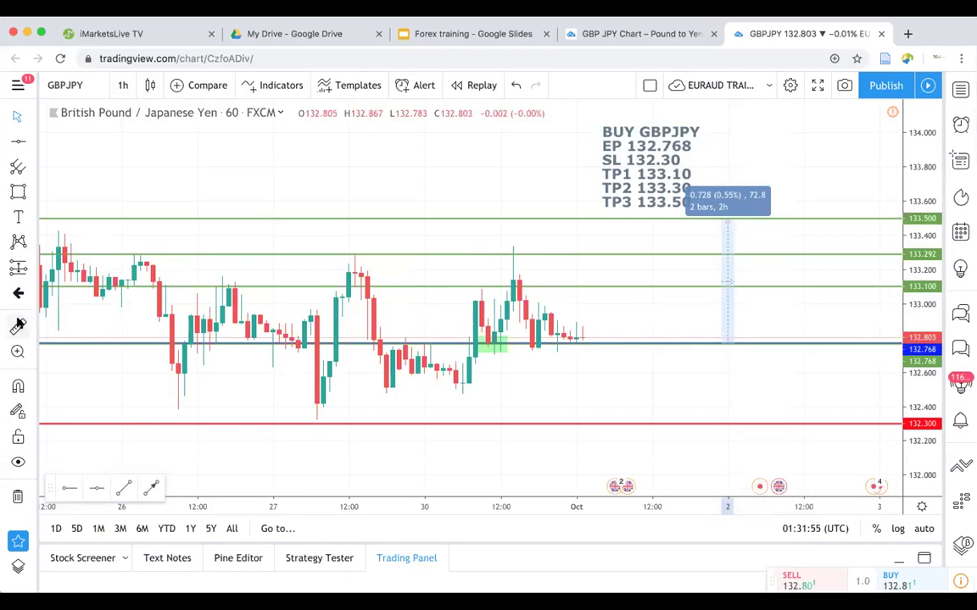
left_click(624, 421)
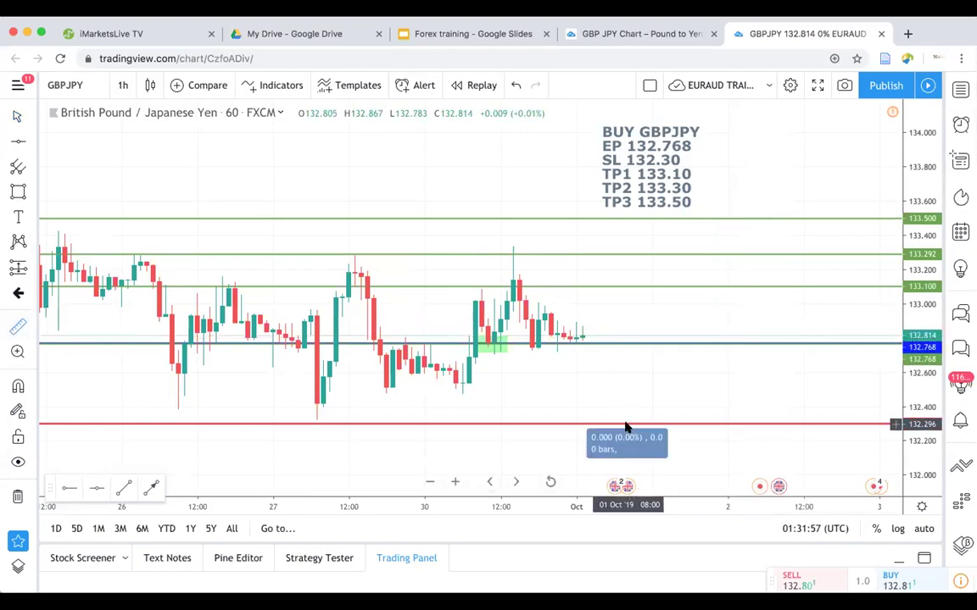
left_click(643, 344)
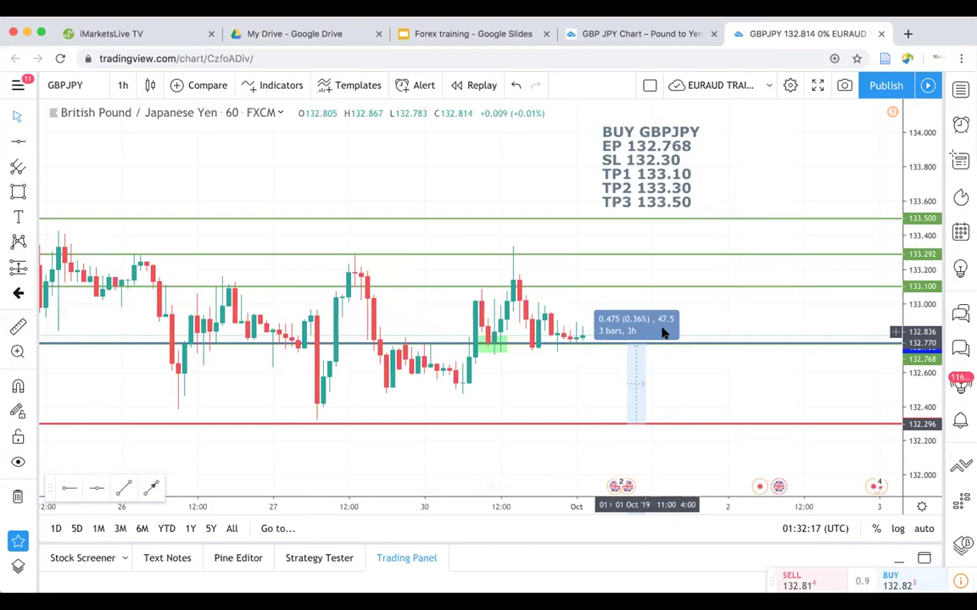
Switch to the Forex training deck in Google Slides, present it full screen and advance to the "What type of trader are you?" slide
left_click(471, 36)
left_click(89, 99)
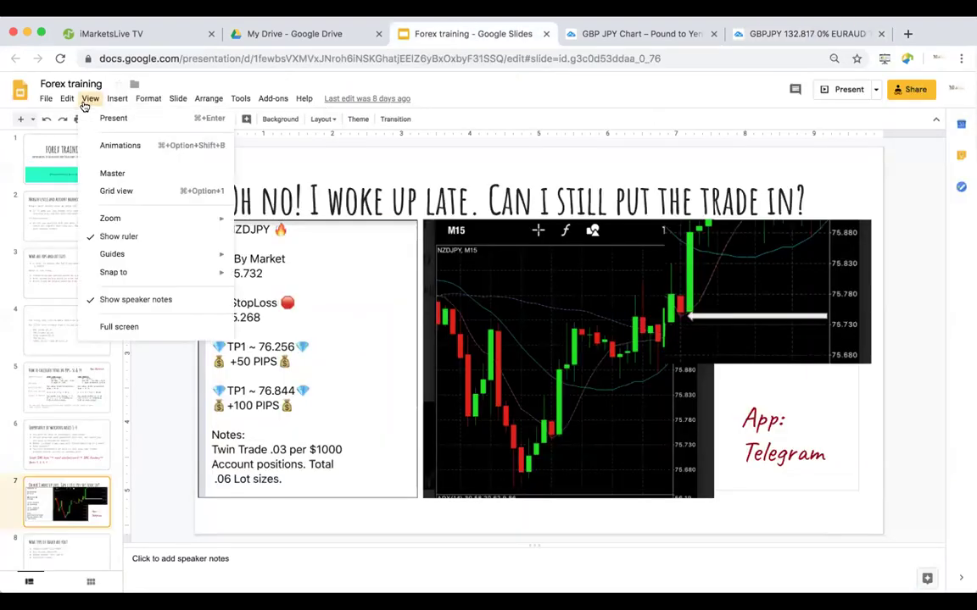
left_click(100, 119)
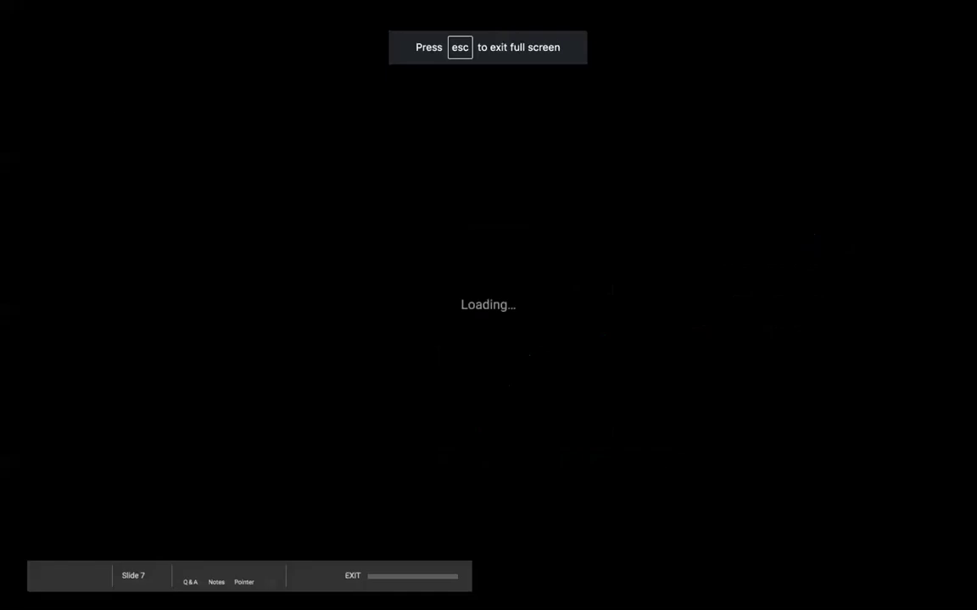
key("Right")
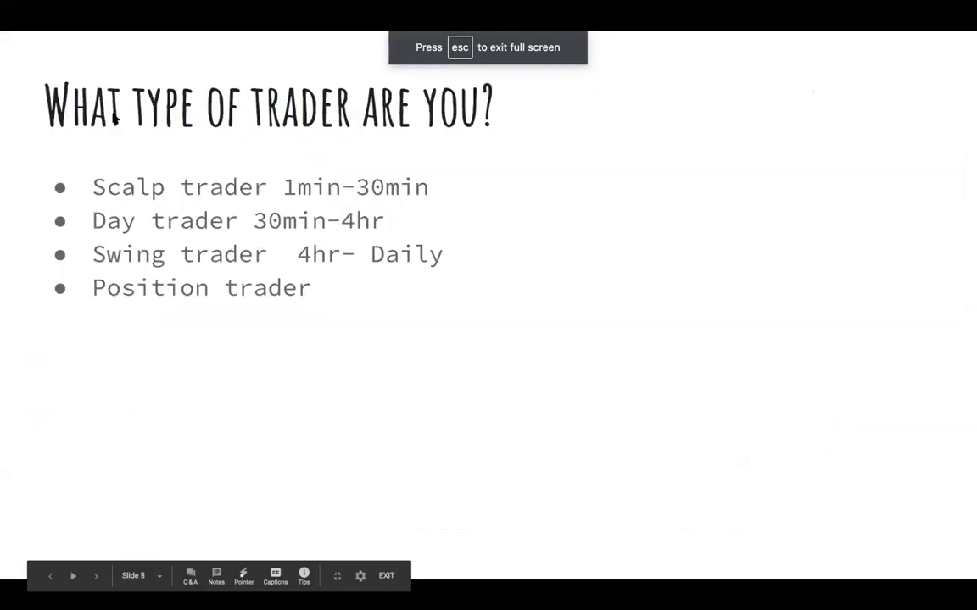